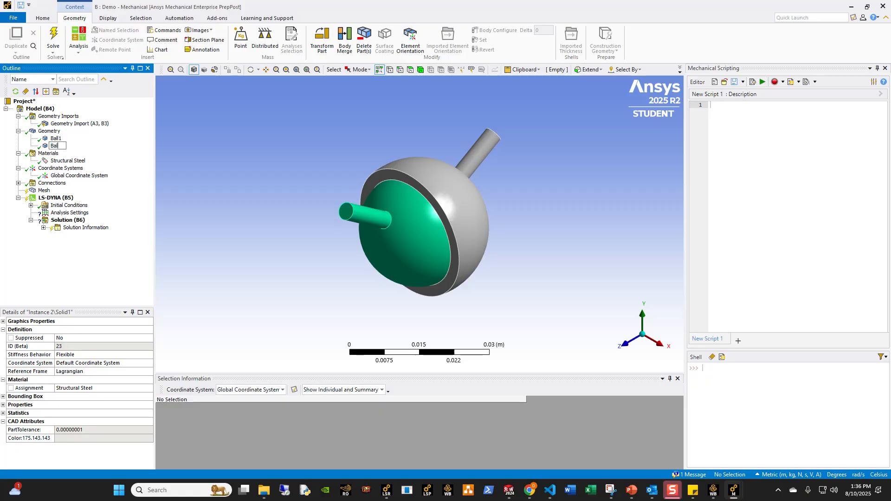
Rename the second body as Ball2.
key(Return)
click(70, 168)
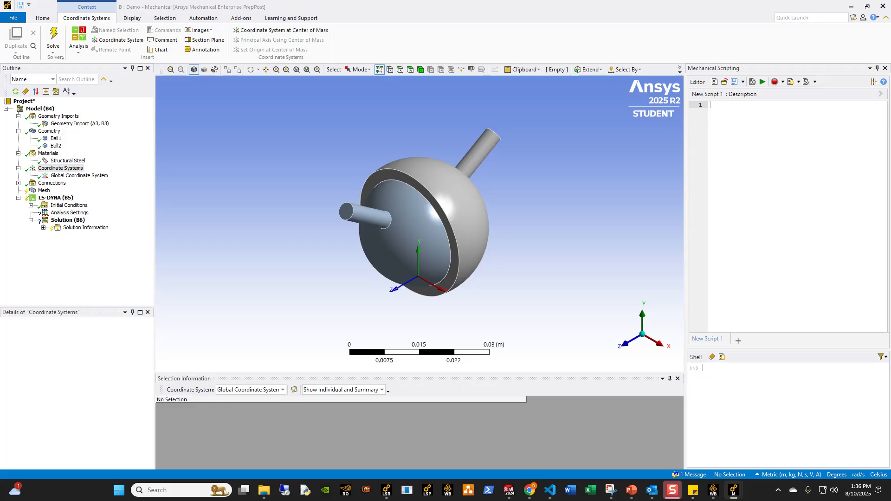
click(48, 153)
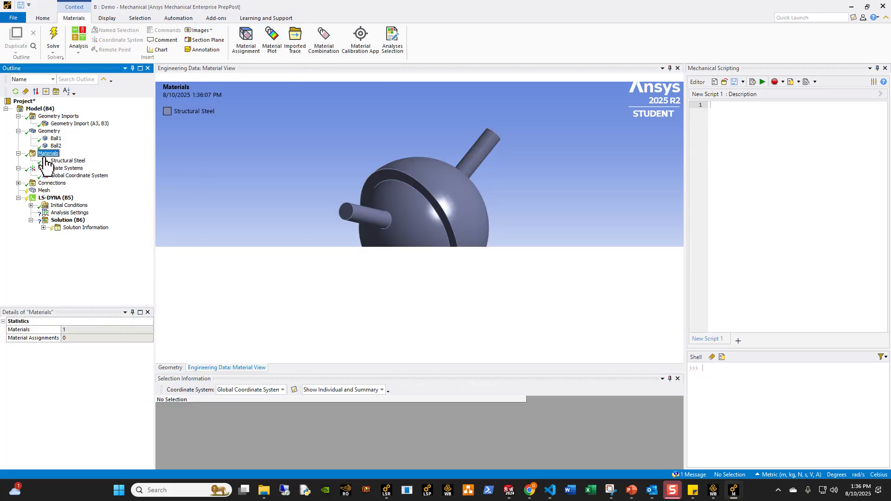
Insert a coordinate system and set its origin geometry to Ball2's spherical face.
right_click(55, 170)
mouse_move(81, 176)
click(149, 187)
click(409, 70)
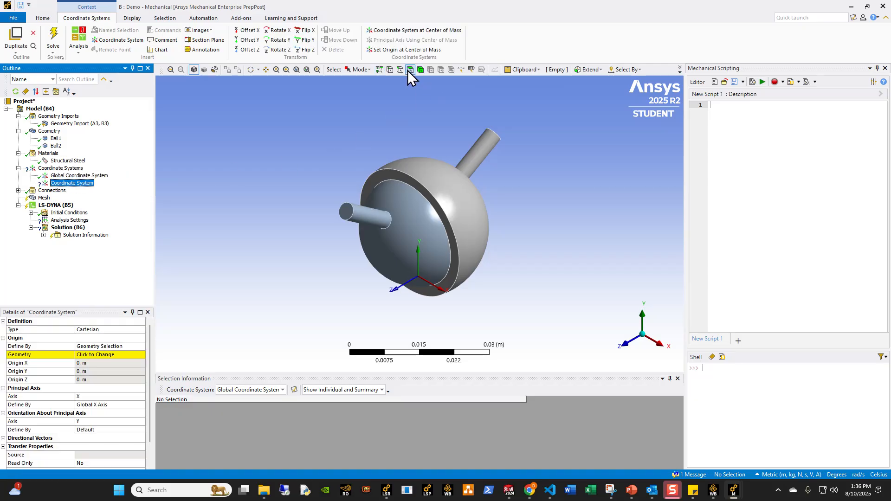
click(424, 223)
click(50, 354)
click(88, 354)
Hide Ball2 and insert a second coordinate system from Ball1's inner spherical face.
click(395, 229)
right_click(409, 218)
click(483, 267)
click(379, 222)
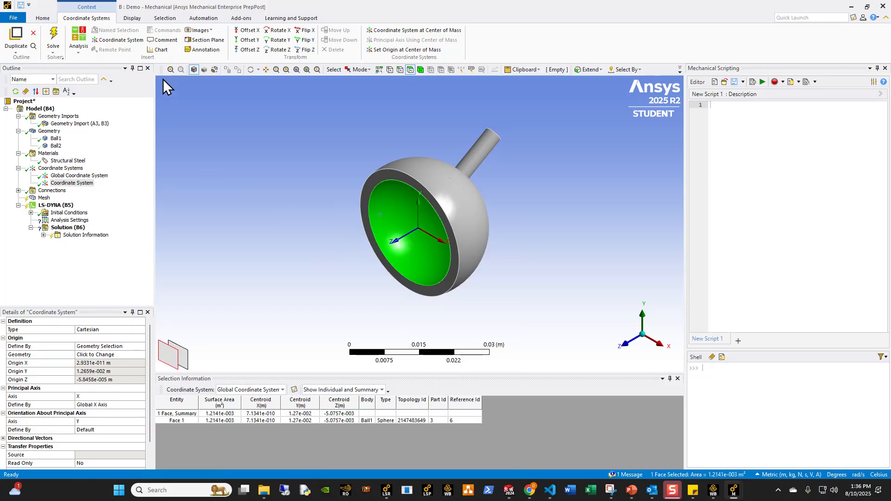
right_click(58, 170)
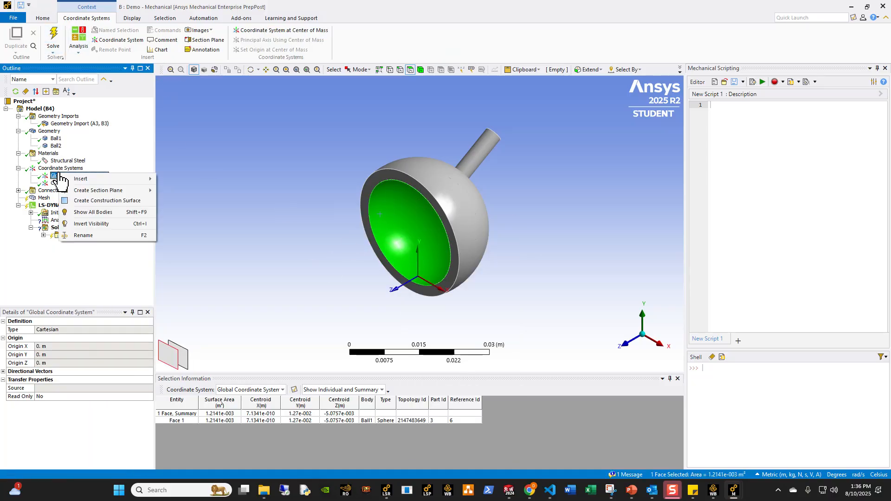
mouse_move(74, 174)
click(181, 176)
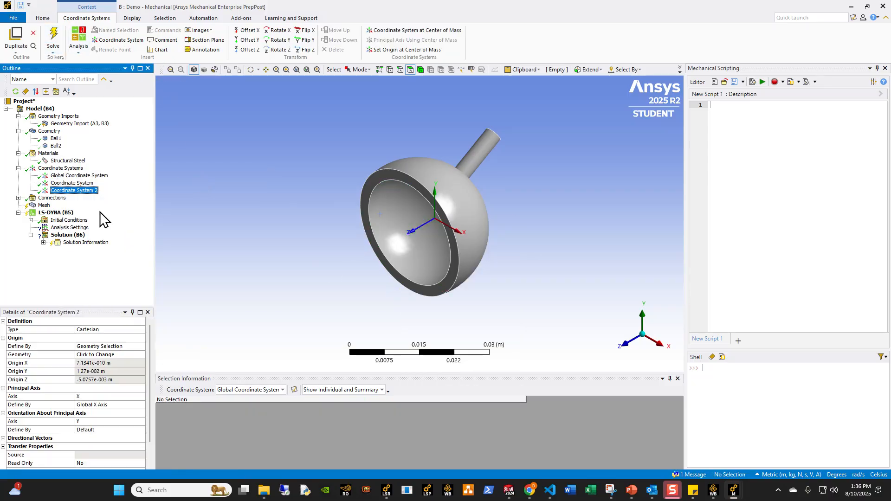
Reassign Ball1's inner spherical face as the origin geometry of Coordinate System 2.
middle_drag(415, 262, 457, 232)
click(74, 190)
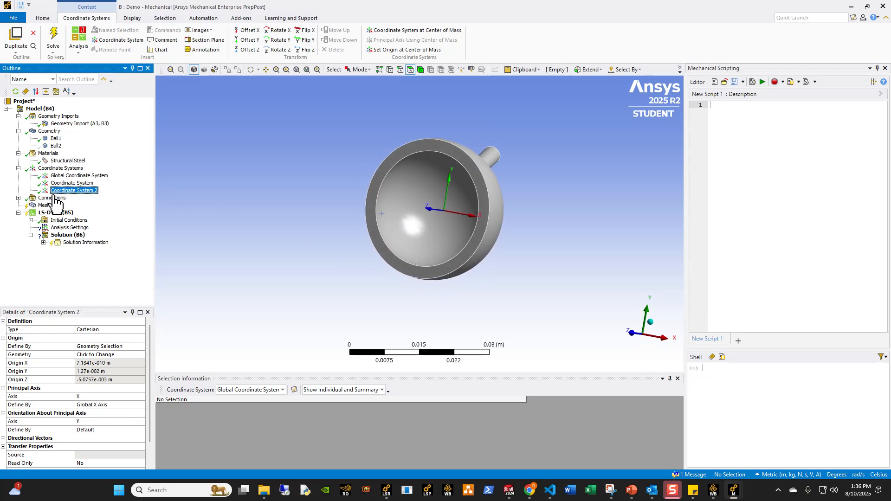
click(460, 225)
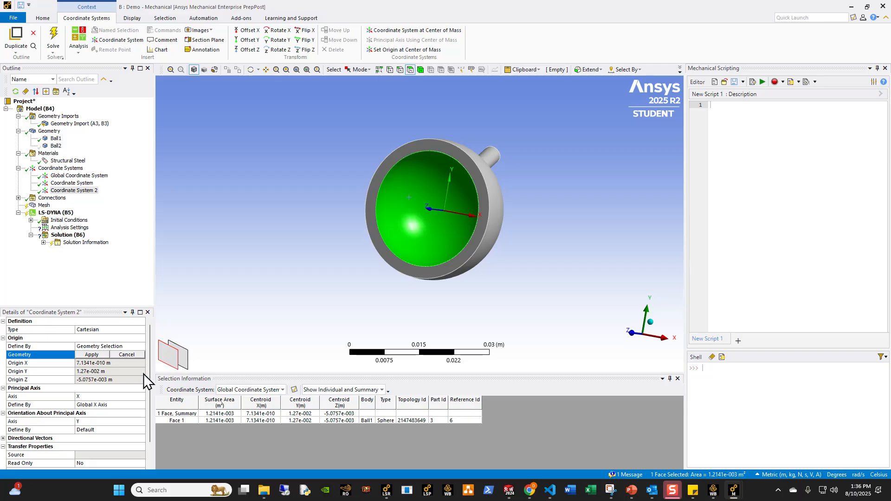
click(93, 355)
click(88, 355)
Invert the body visibility and reapply Ball2's spherical face as the first coordinate system's origin geometry.
right_click(316, 197)
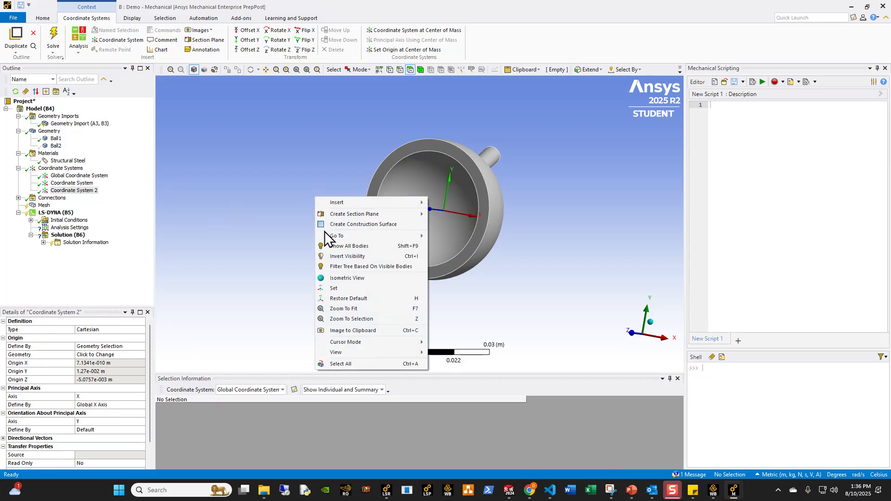
mouse_move(339, 262)
middle_down()
mouse_move(330, 248)
mouse_move(344, 273)
middle_up()
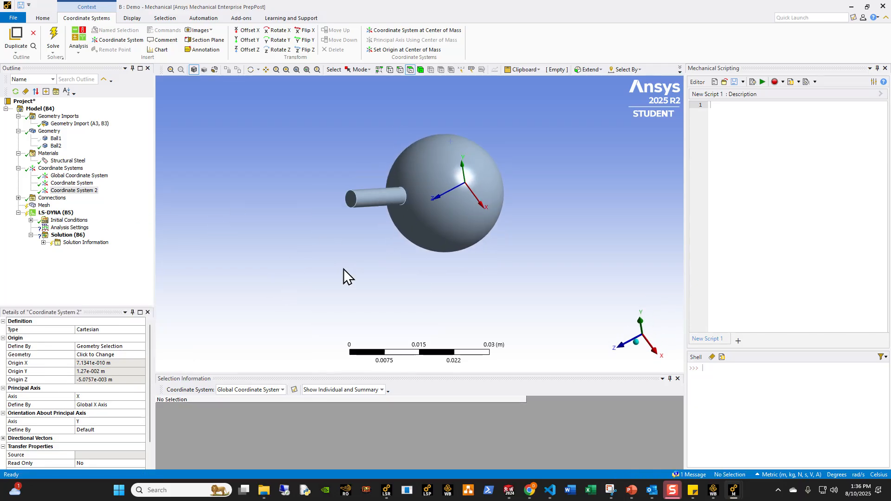
click(421, 246)
click(72, 183)
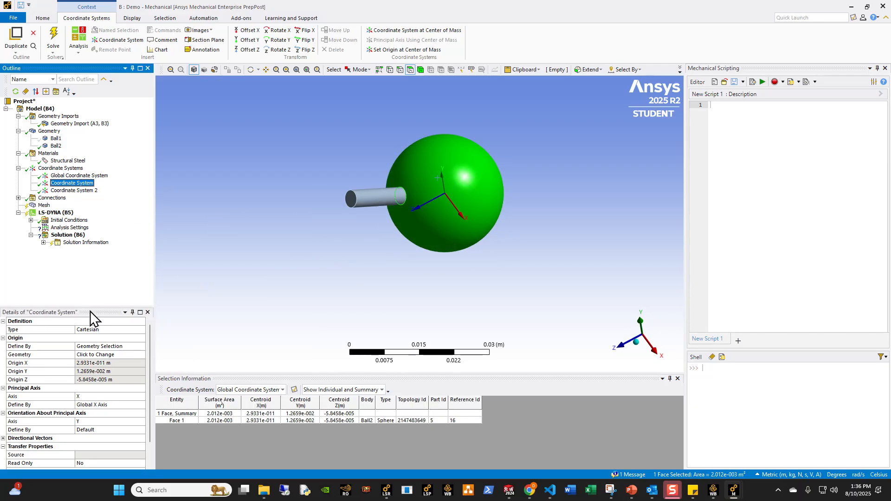
click(96, 361)
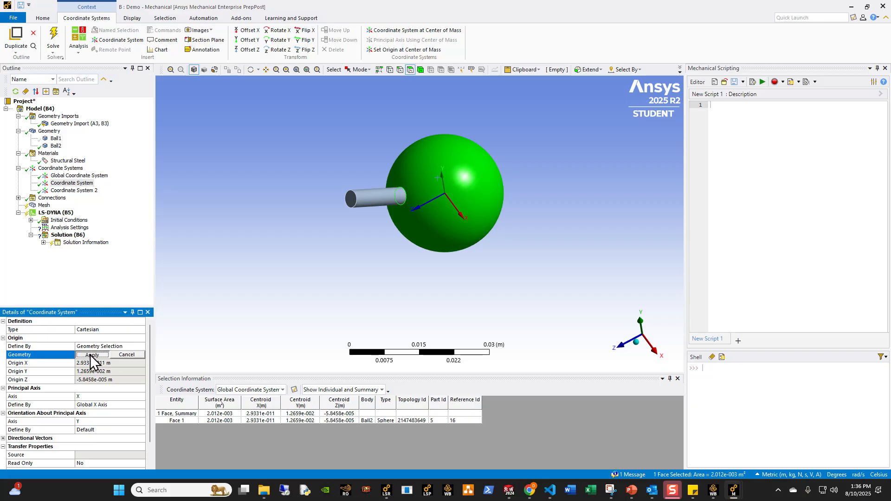
Compare the origins of Coordinate System and Coordinate System 2 in the model.
click(72, 190)
click(72, 191)
click(68, 184)
click(68, 188)
click(68, 183)
click(69, 189)
click(68, 184)
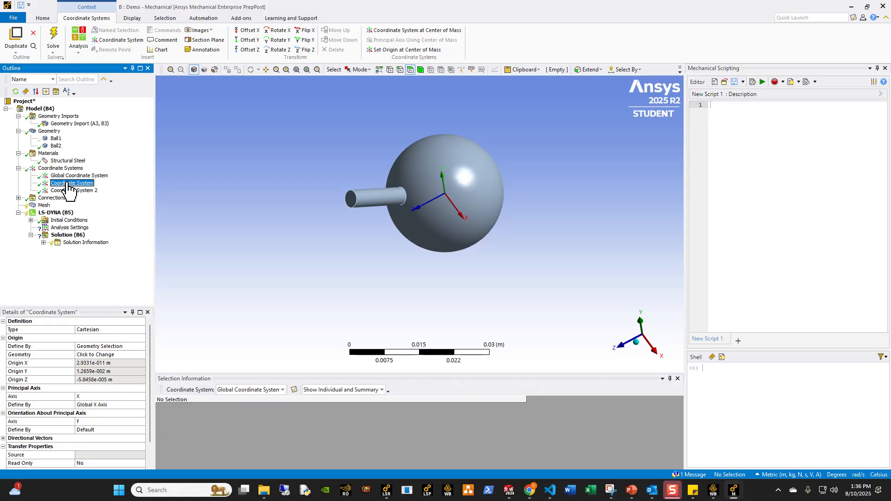
click(69, 189)
click(68, 184)
click(69, 190)
Show all bodies and display the first coordinate system on the complete ball joint.
right_click(251, 171)
click(284, 219)
middle_drag(285, 225, 418, 232)
click(72, 183)
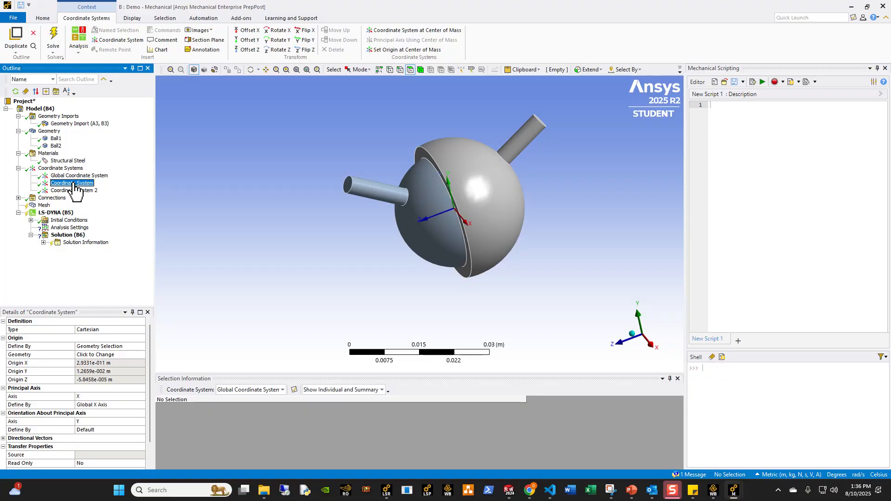
Generate the mesh for both bodies with the default element size.
click(44, 205)
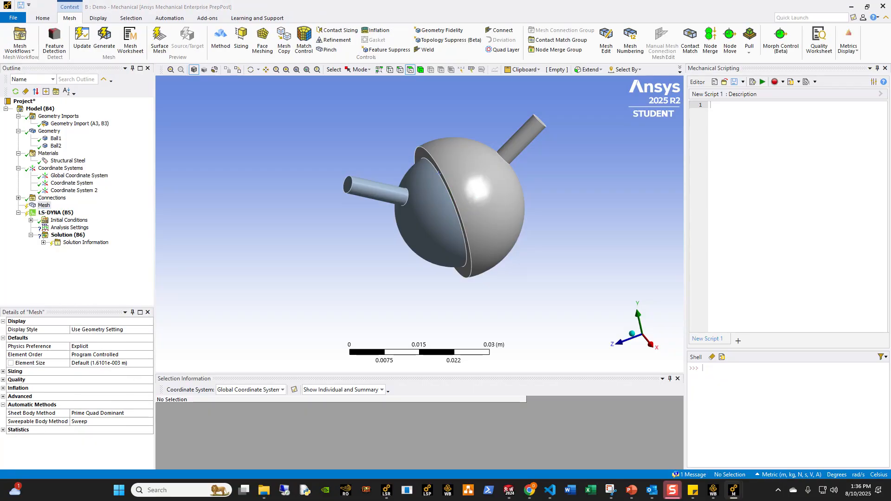
click(43, 205)
right_click(44, 205)
click(99, 253)
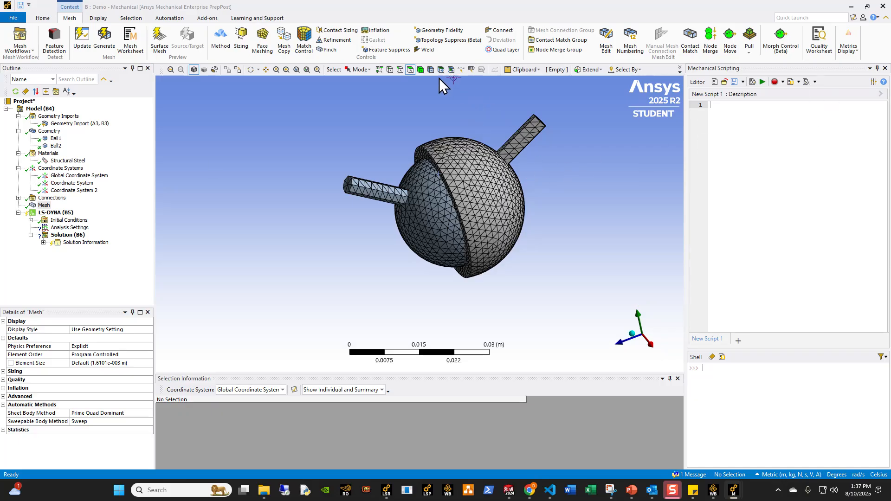
Create a named selection called ball_1 from Ball2's outer spherical face.
click(421, 191)
text(n)
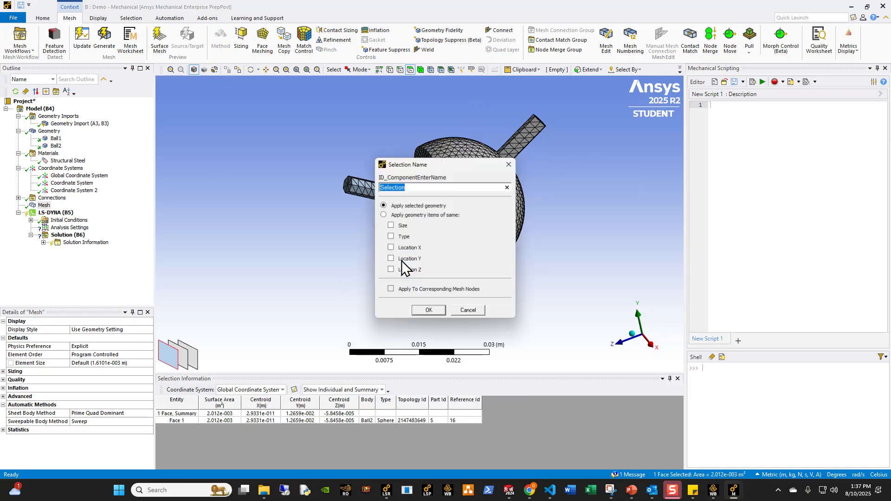
text(ball)
key(Return)
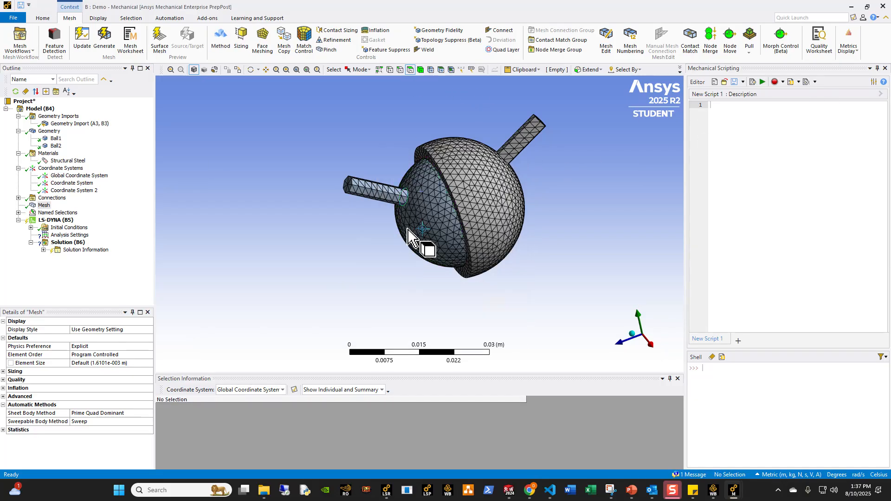
Hide Ball2 and create a named selection called ball_2 from Ball1's inner spherical face.
right_click(417, 221)
click(451, 266)
middle_drag(410, 274, 476, 232)
click(478, 226)
text(nball_2)
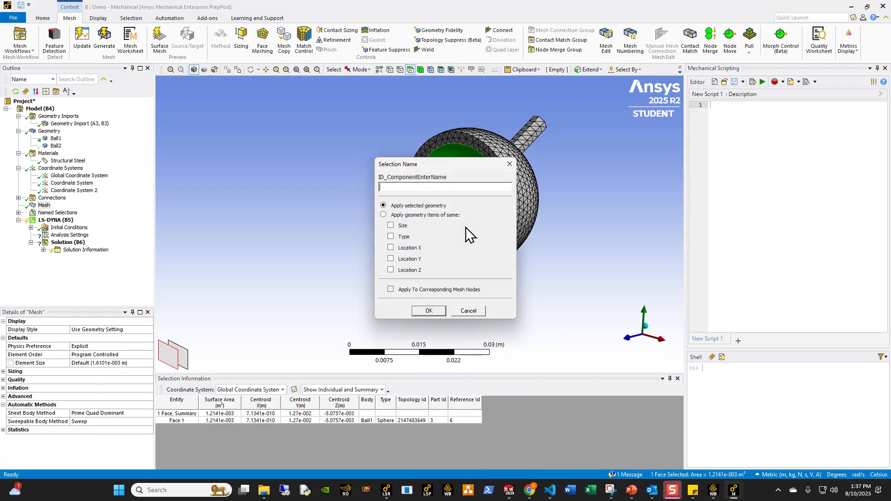
key(Return)
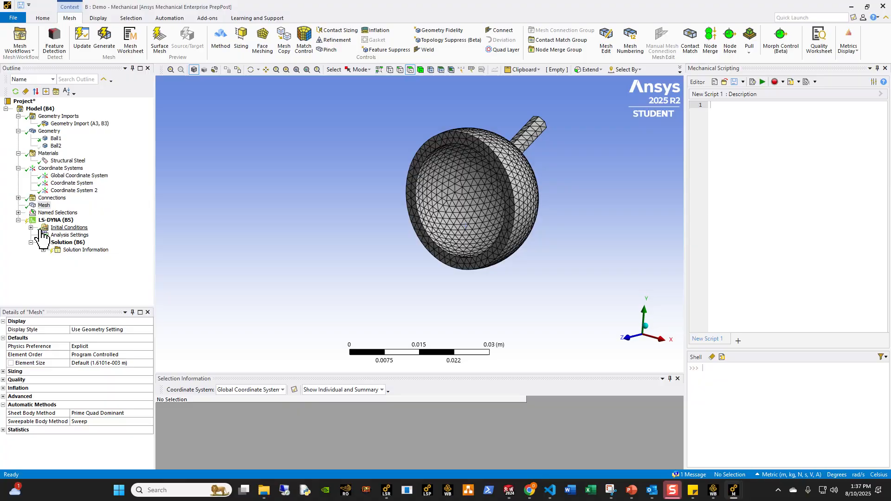
Show all bodies and review the faces in the named selections ball_1 and ball_2.
click(18, 213)
click(57, 220)
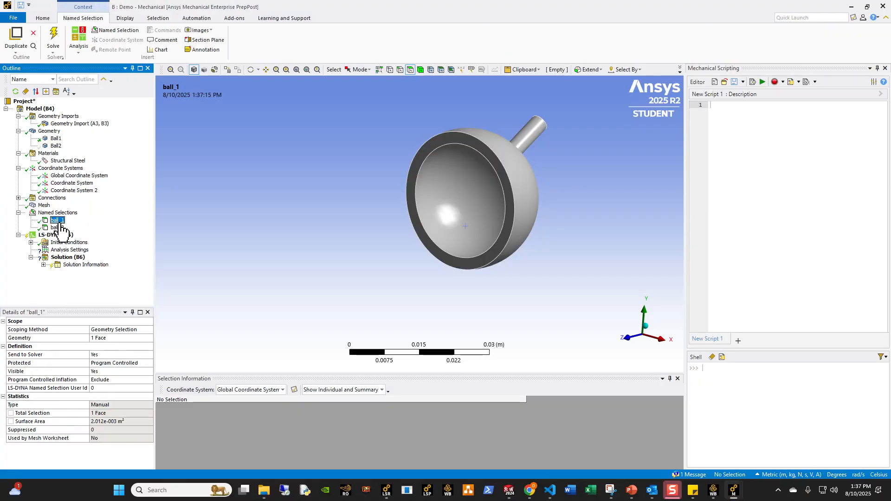
right_click(259, 195)
click(289, 225)
click(58, 227)
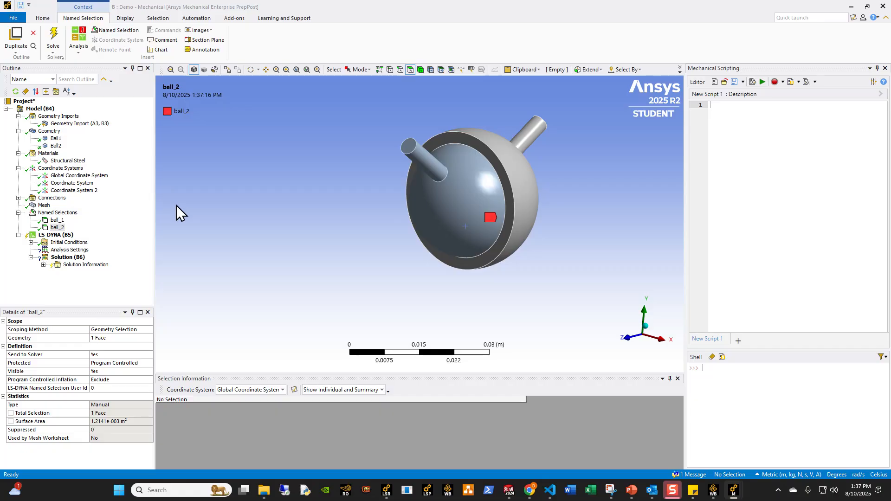
Create nodal named selections from ball_1 and ball_2.
right_click(62, 220)
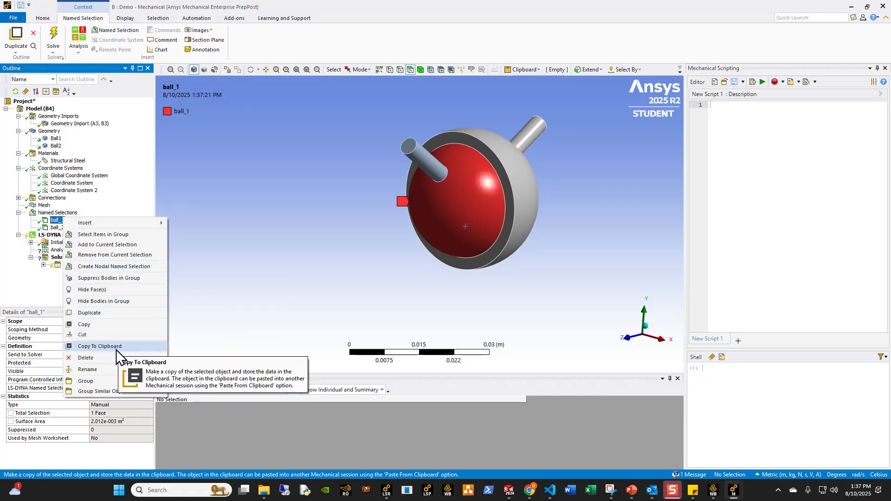
click(116, 266)
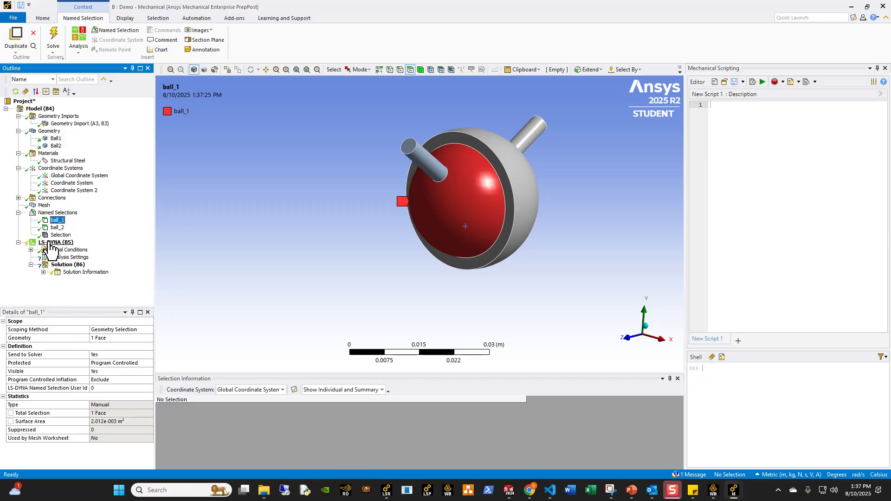
click(60, 235)
right_click(60, 235)
click(99, 277)
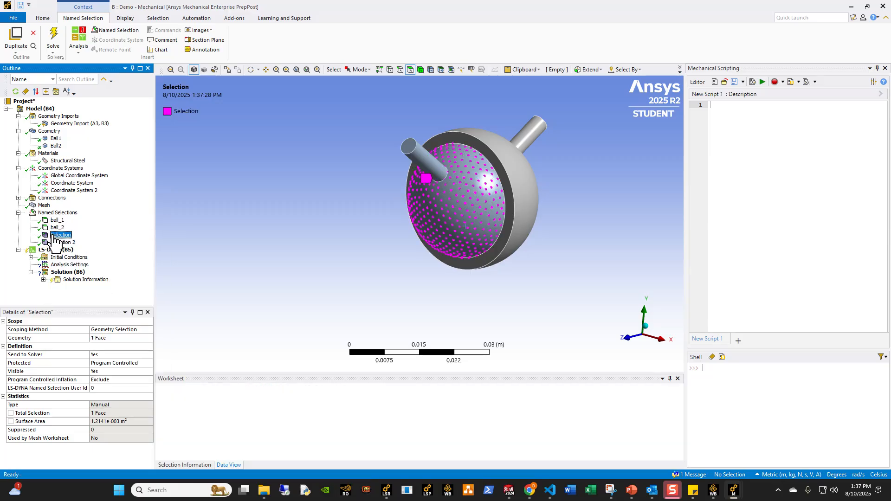
Rename the nodal named selection based on ball_1 as ball_1_CNRB.
text(ba)
key(Caps_Lock)
text(L)
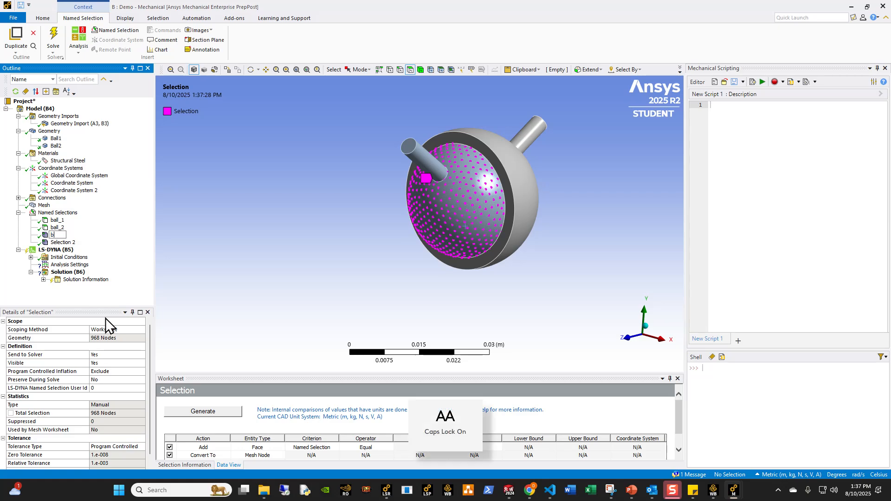
text(ll_1_CR)
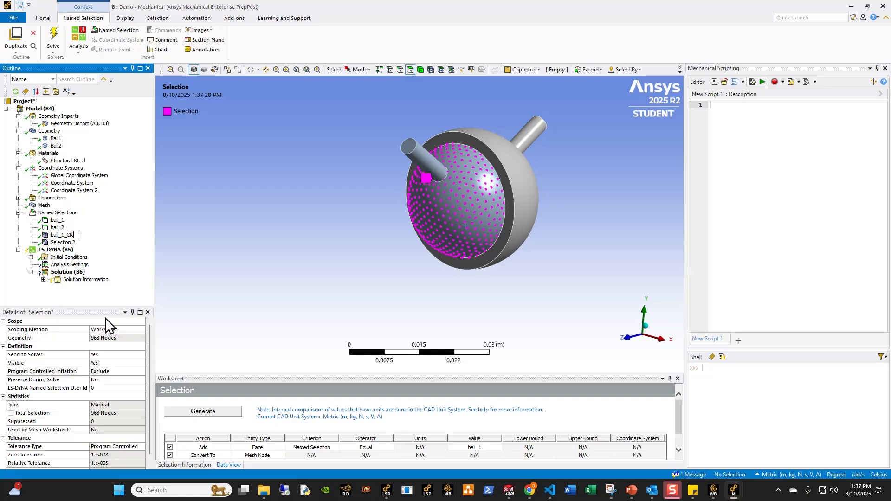
text(B)
key(Return)
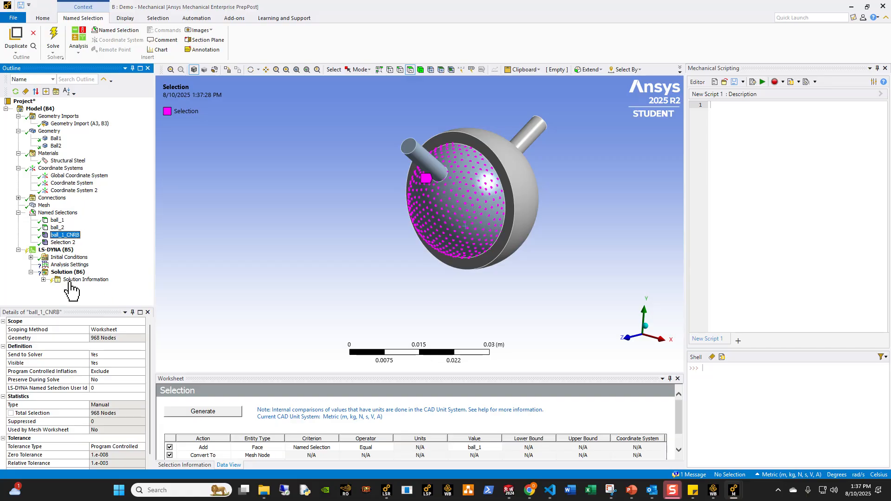
Rename the nodal named selection based on ball_2 as ball_2_CNRB.
click(60, 244)
key(F2)
text(ba)
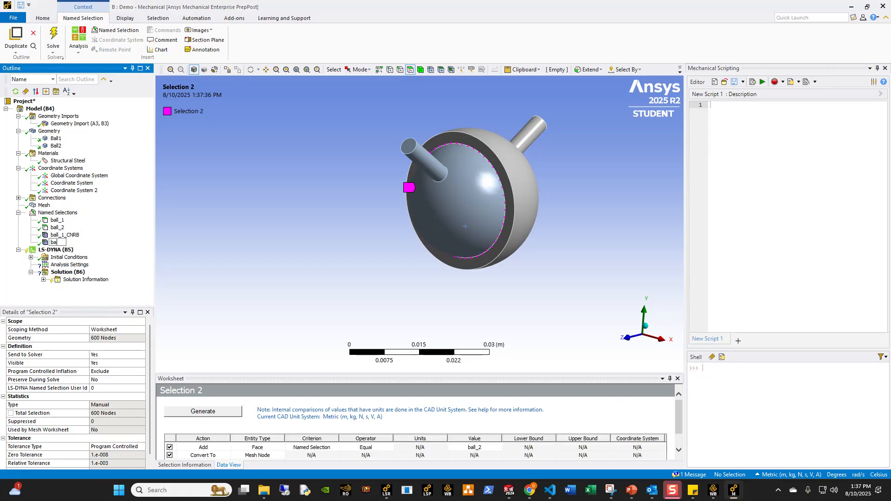
text(ll_2_CNRB)
key(Return)
Assign LS-DYNA named selection user IDs to ball_1_CNRB and ball_2_CNRB, using 90002 for ball_2_CNRB.
click(61, 236)
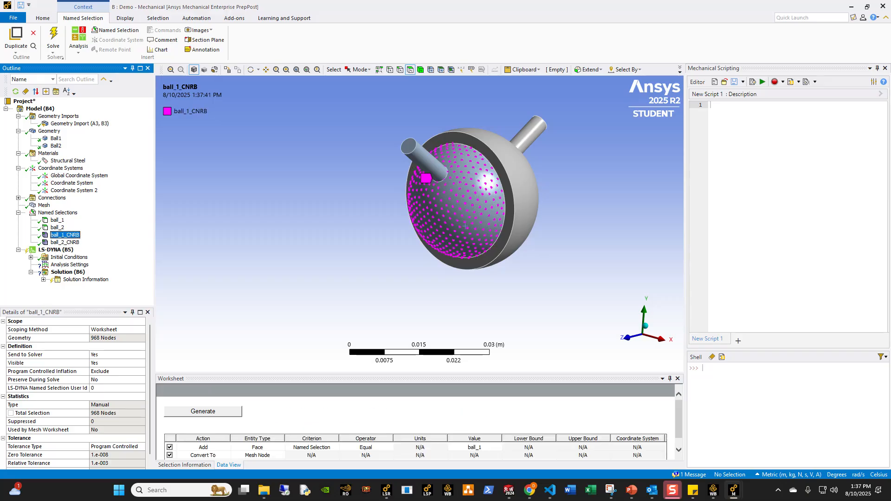
click(106, 388)
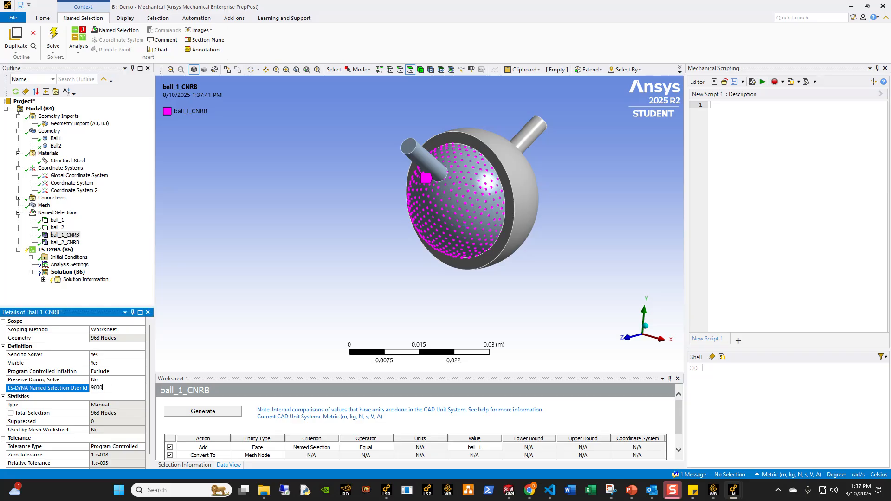
click(65, 242)
click(108, 387)
text(9000)
key(Return)
click(64, 235)
click(67, 242)
click(67, 234)
click(67, 243)
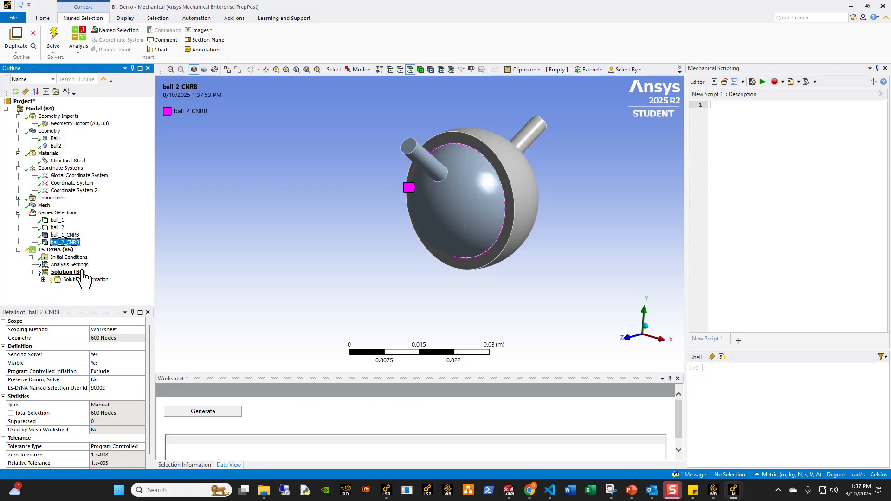
Insert a keyword snippet under the LS-DYNA environment and rename it constrained_joint_COOR_Sphere.
click(59, 250)
right_click(60, 251)
mouse_move(105, 259)
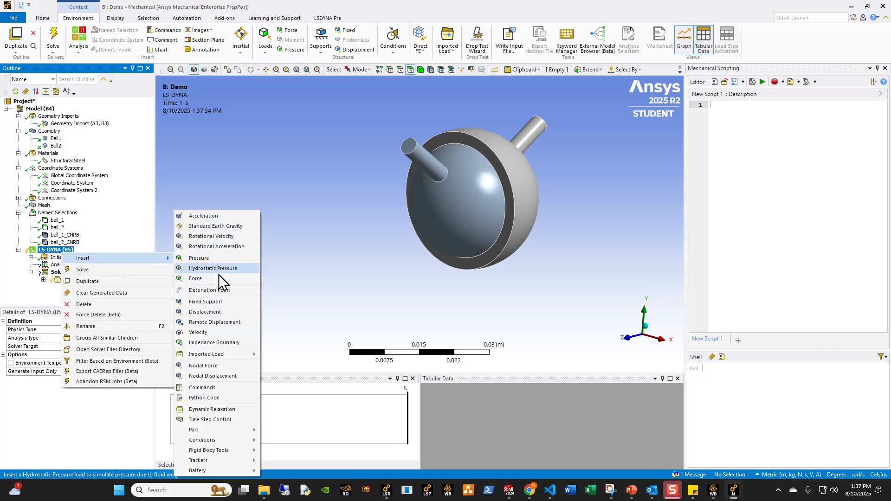
click(215, 388)
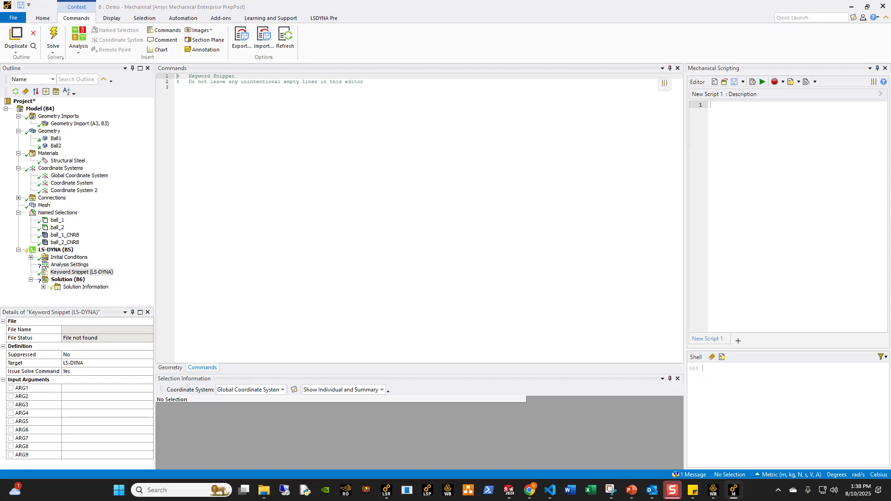
click(93, 274)
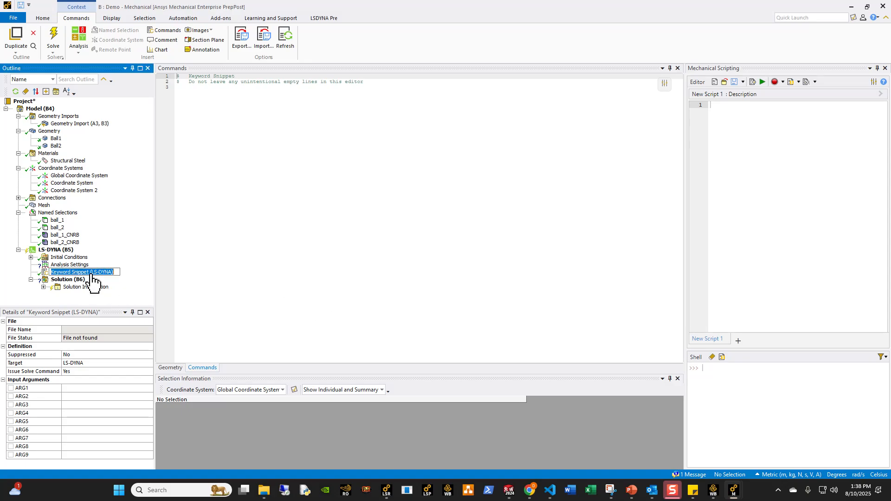
text(constrained_jo)
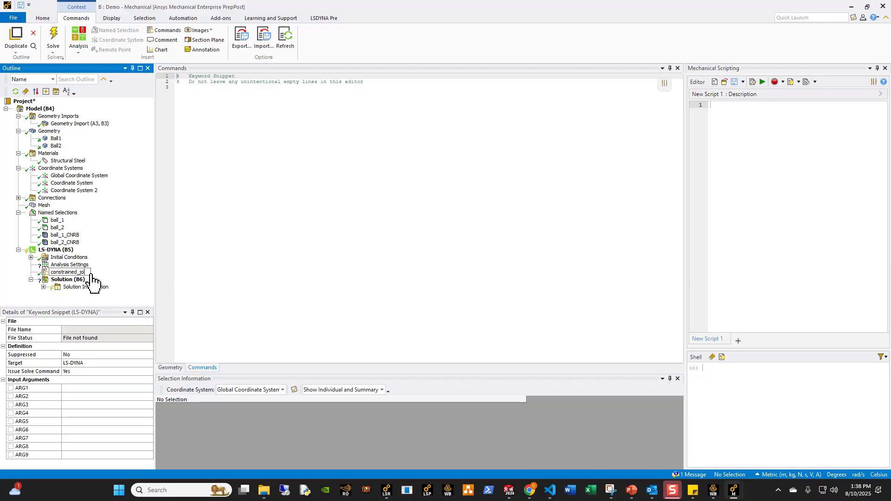
text(int_COOR_Sphere)
key(Return)
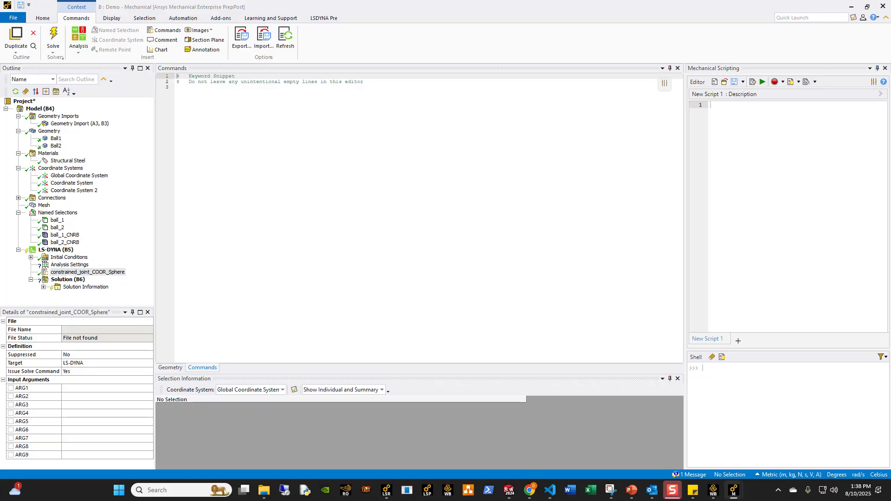
Add two *CONSTRAINED_NODAL_RIGID_BODY cards with pids 80001 and 80002 and nsids 90001 and 90002, and check them against the CNRB named selections' user IDs.
click(277, 200)
text(*CONSTRAINED_NODAL_RIGID_BODY $      pid       cid      nsid     pnode      iprt    drflag    rrflag   unused1      80001         0     90001         0         1         0         0 *CONSTRAINED_NODAL_RIGID_BODY $      pid       cid      nsid     pnode      iprt    drflag    rrflag   unused1      80002         0     90002         0         1         0         0)
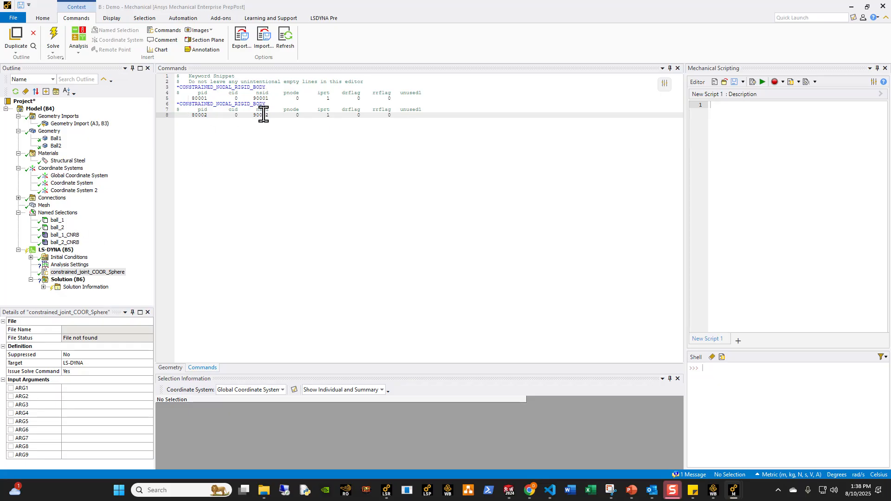
click(65, 235)
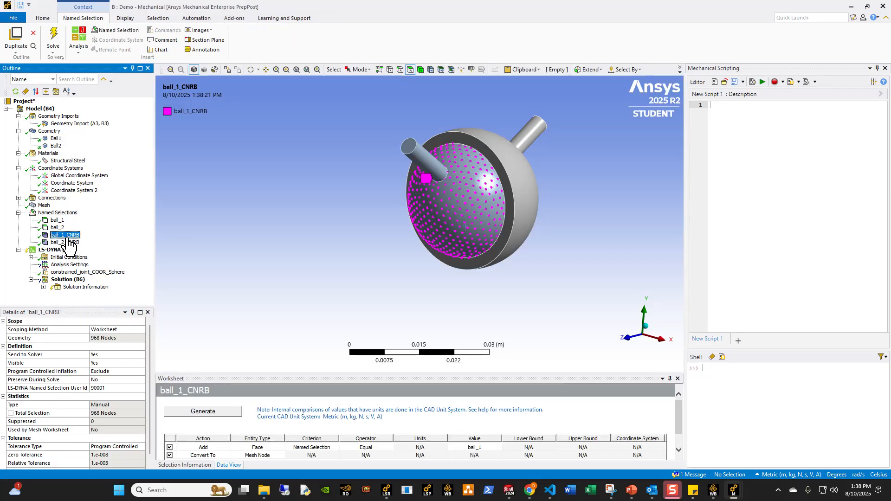
click(69, 242)
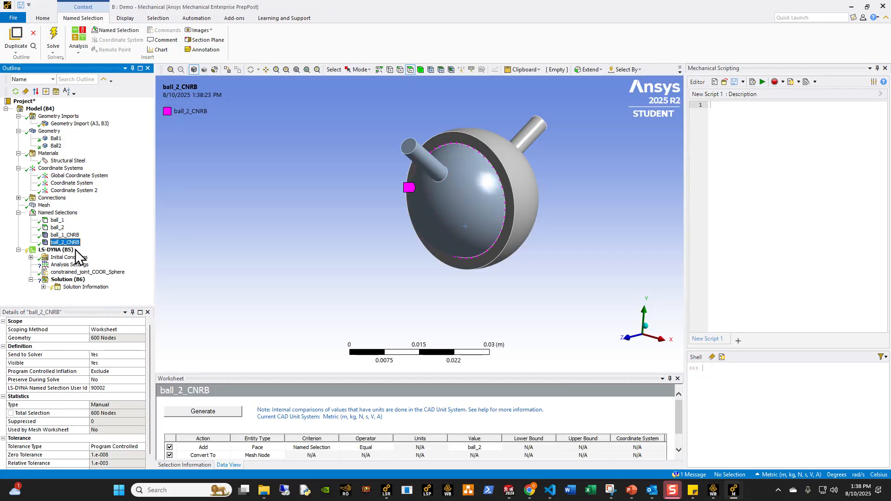
Append a *CONSTRAINED_JOINT_COOR_SPHERICAL_ID card joining bodies 80001 and 80002, with rps 1.0 and points 1 and 2 at 2.933E-08, 12.659, -5.846E-2.
click(73, 272)
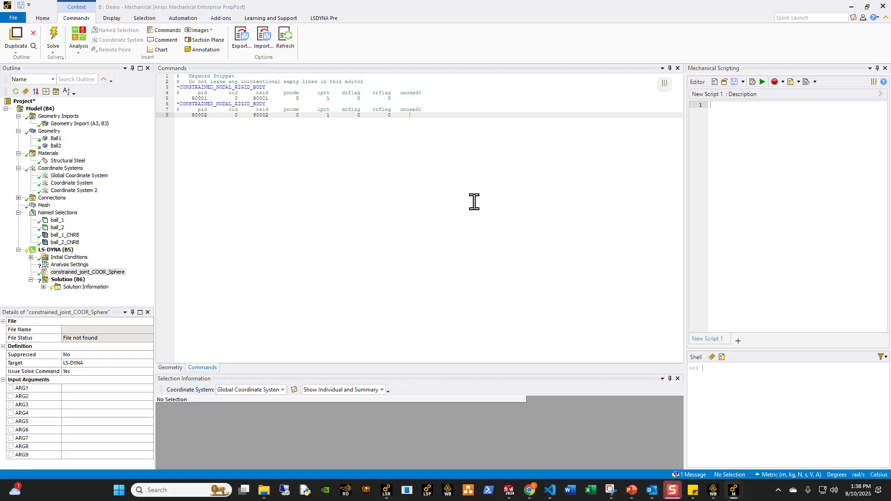
key(Return)
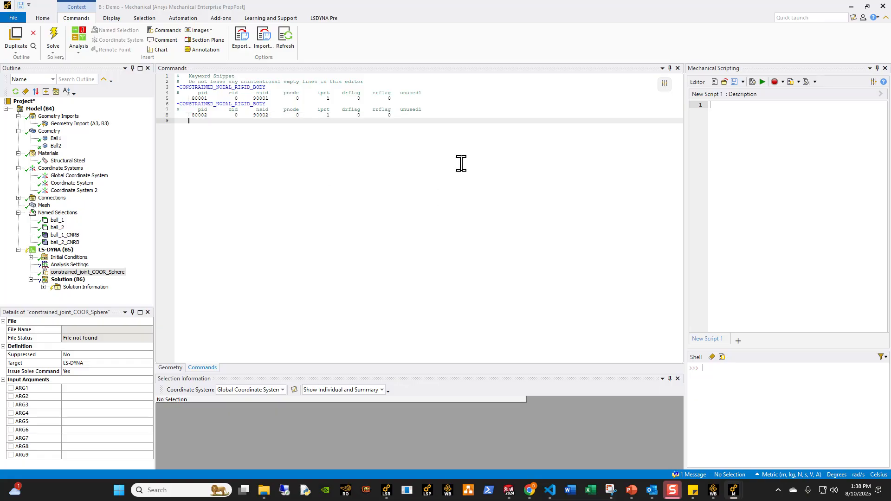
text(*CONSTRAINED_JOINT_COOR_SPHERICAL_ID $#     jid                                                                 title          1 $#  rbid_a    rbid_b       rps      damp     tmass     rmass      80001     80002       1.0       0.0       0.0       0.0 $#      x1        y1        z1  2.933E-08    12.659 -5.846E-2 $#      x2        y2        z2  2.933E-08    12.659 -5.846E-2 $#      x3        y3        z3        0.0       0.0       0.0 $#      x4        y4        z4        0.0       0.0       0.0 $#      x5        y5        z5        0.0       0.0       0.0 $#      x6        y6        z6        0.0       0.0       0.0)
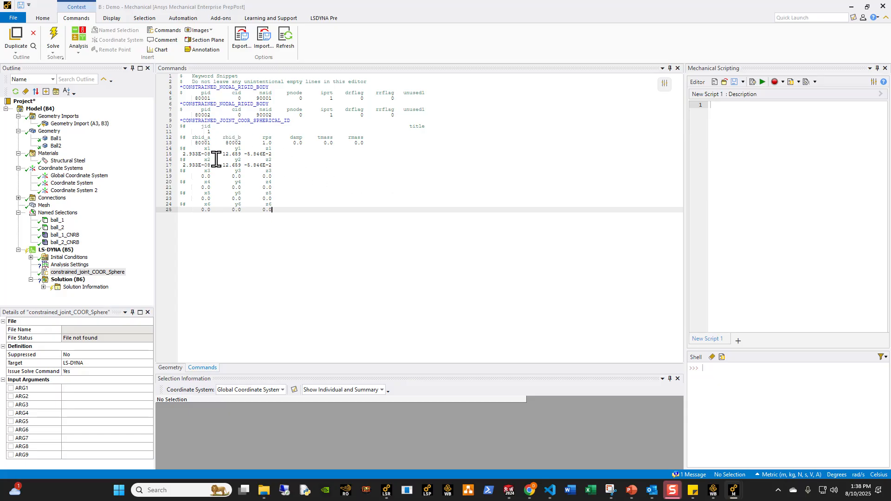
click(295, 154)
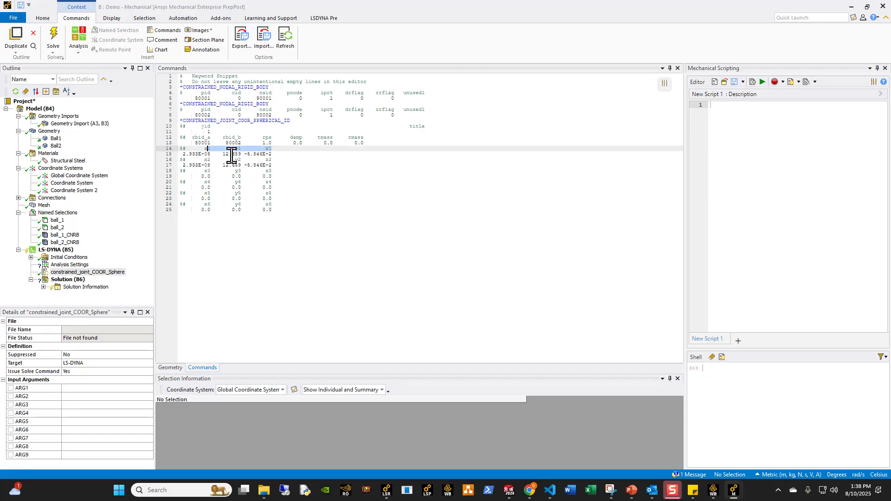
click(232, 154)
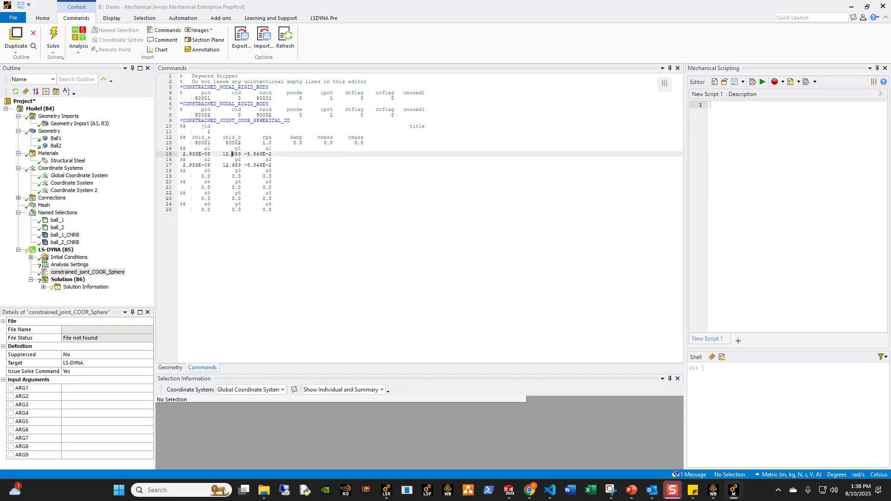
Check the Coordinate System's origin against the snippet and switch the unit system to Metric (mm, t, N, s, mV, mA).
click(70, 183)
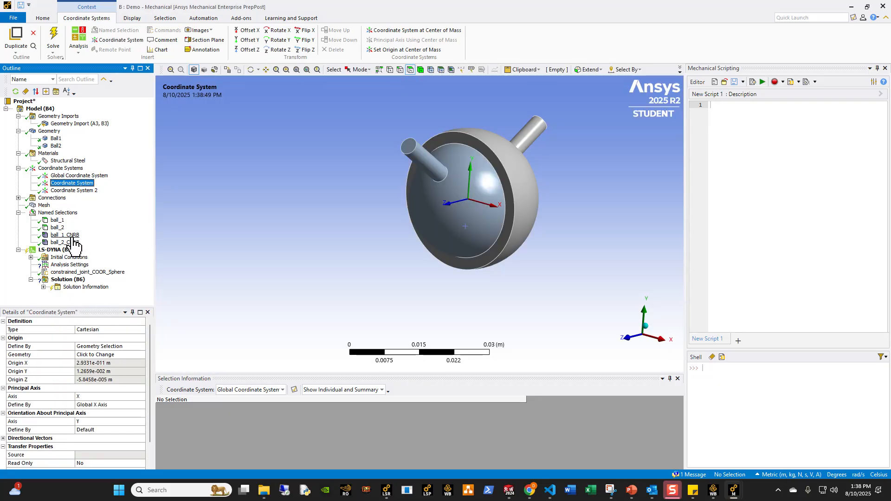
click(82, 272)
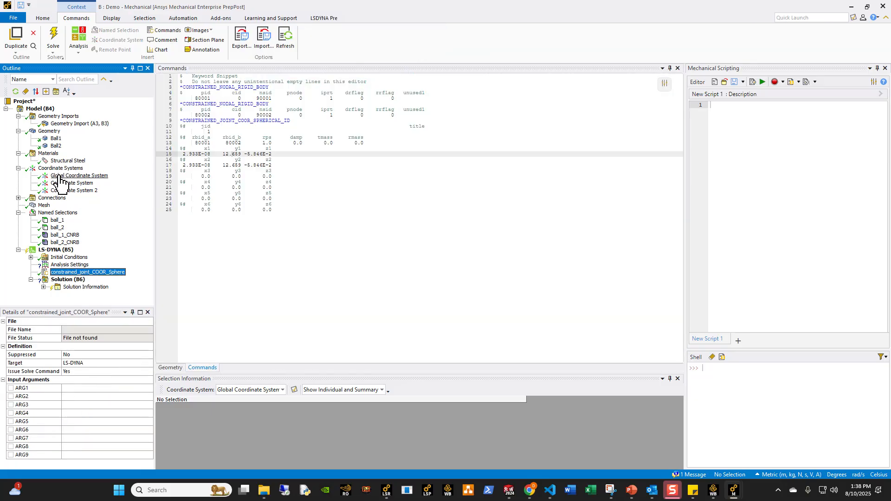
click(42, 213)
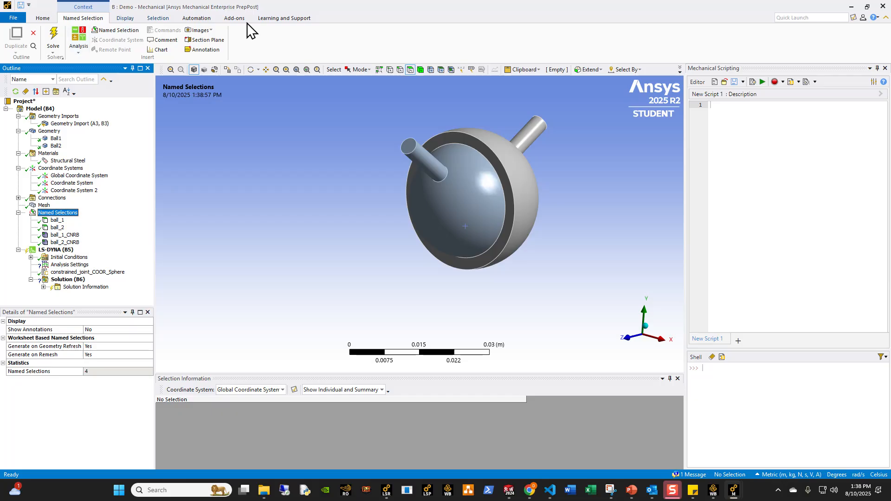
click(364, 41)
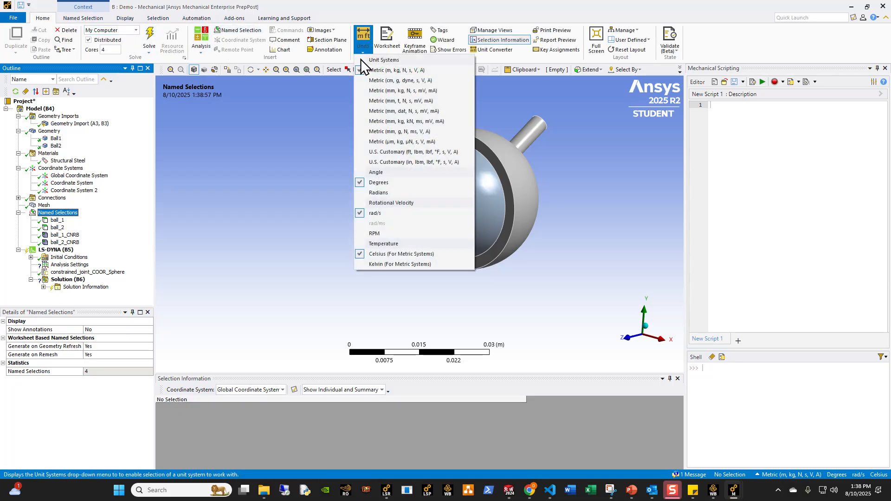
click(385, 104)
Compare the origins of Coordinate System and Coordinate System 2 with the joint point coordinates in the keyword snippet.
click(72, 183)
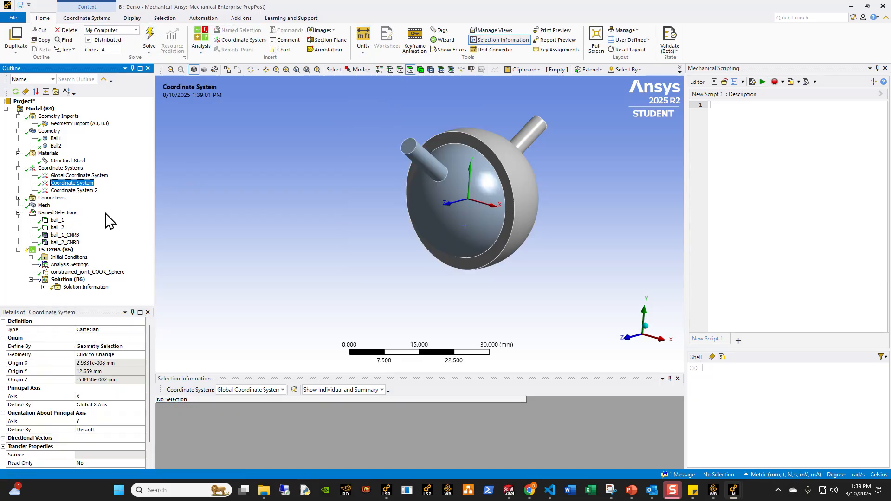
click(100, 364)
middle_drag(440, 217, 485, 207)
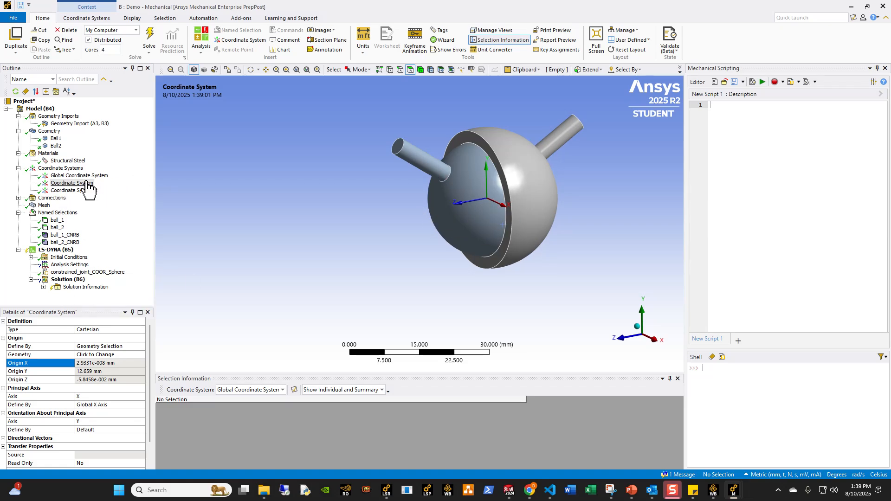
click(88, 272)
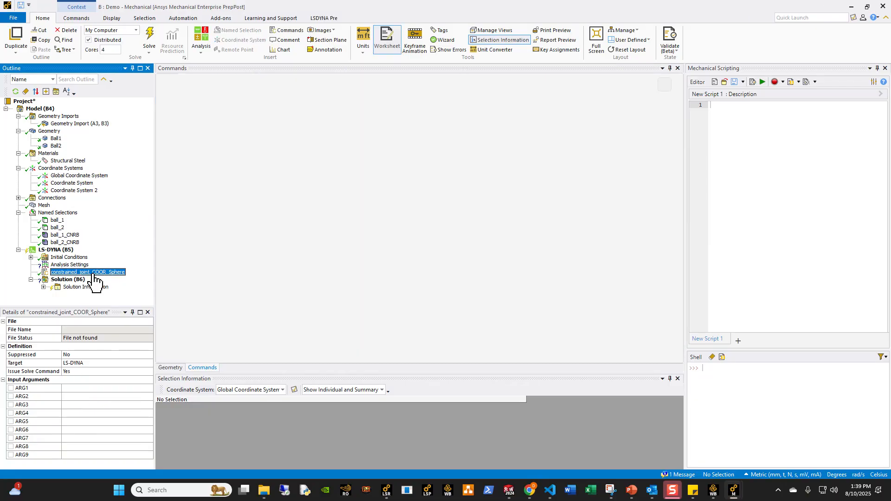
drag(280, 166, 165, 153)
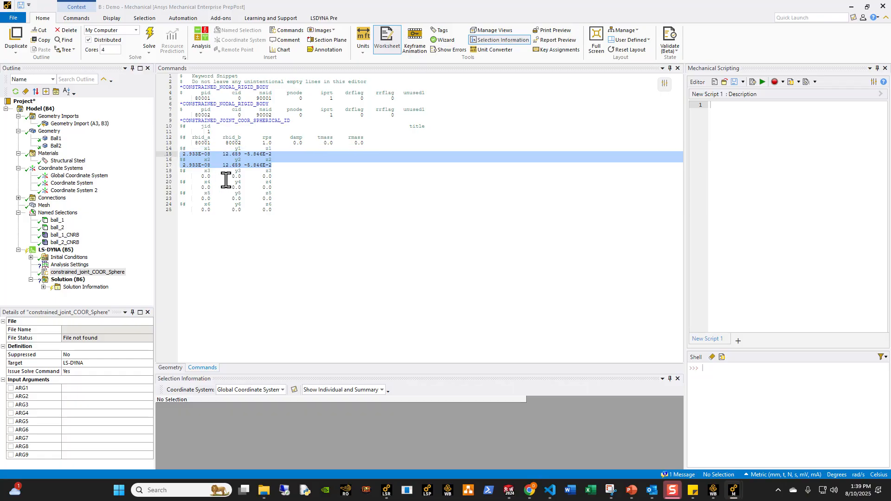
click(96, 191)
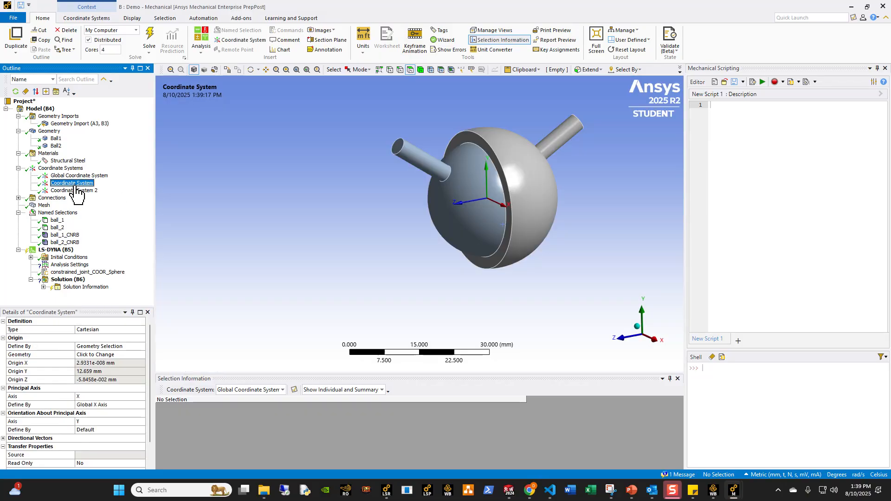
click(76, 191)
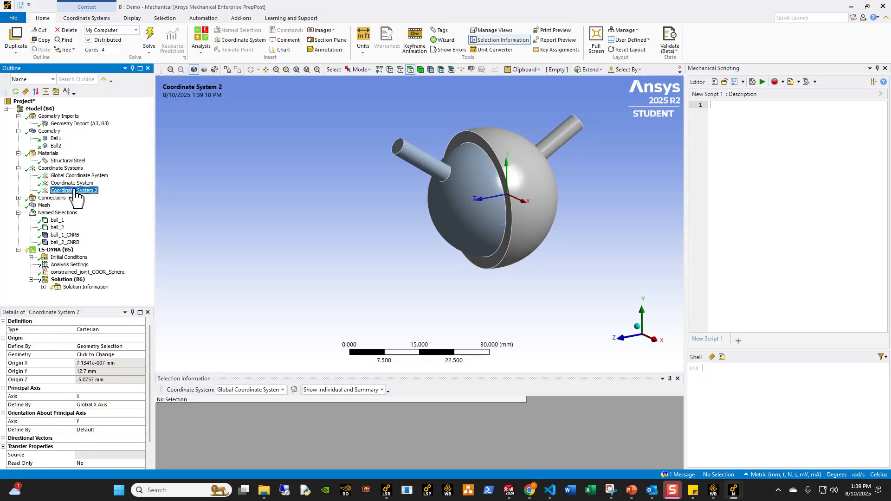
mouse_move(529, 193)
middle_down()
mouse_move(541, 175)
mouse_move(513, 195)
middle_up()
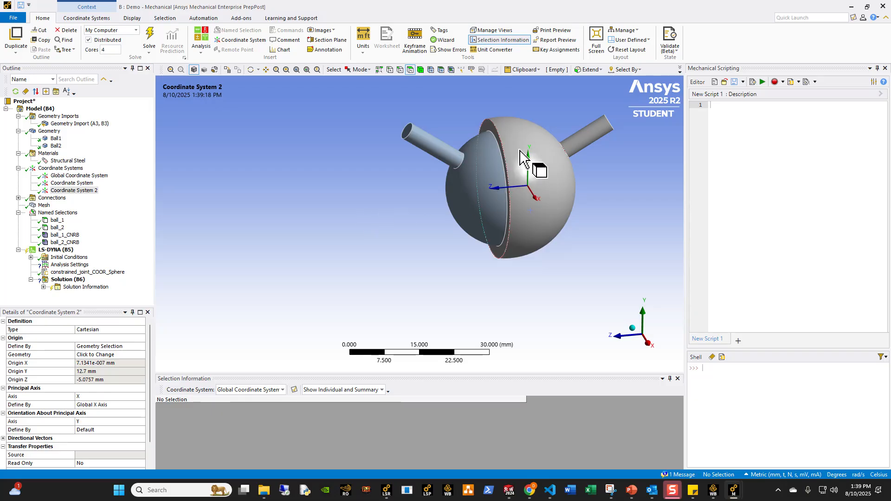
click(70, 183)
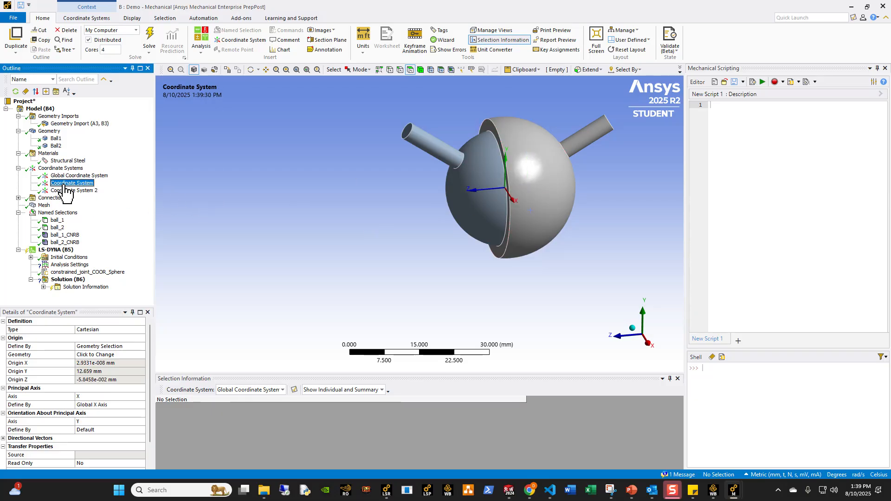
click(88, 273)
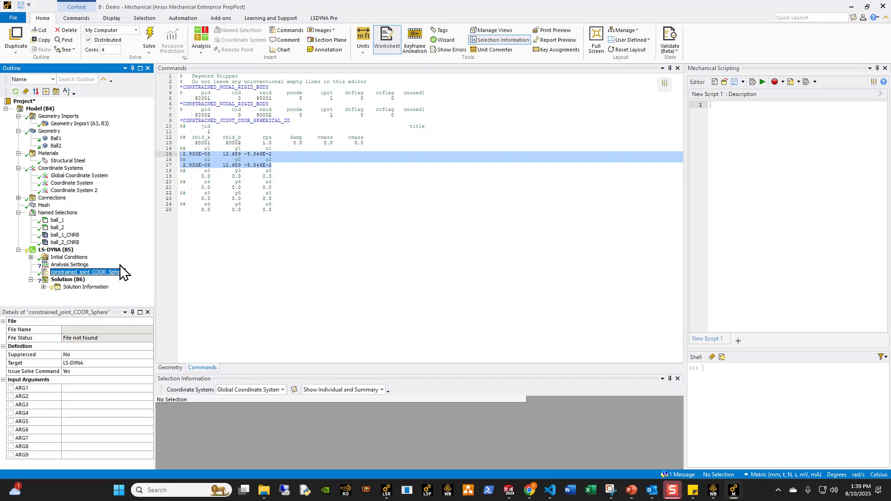
Set the analysis end time to 0.1 s.
click(52, 266)
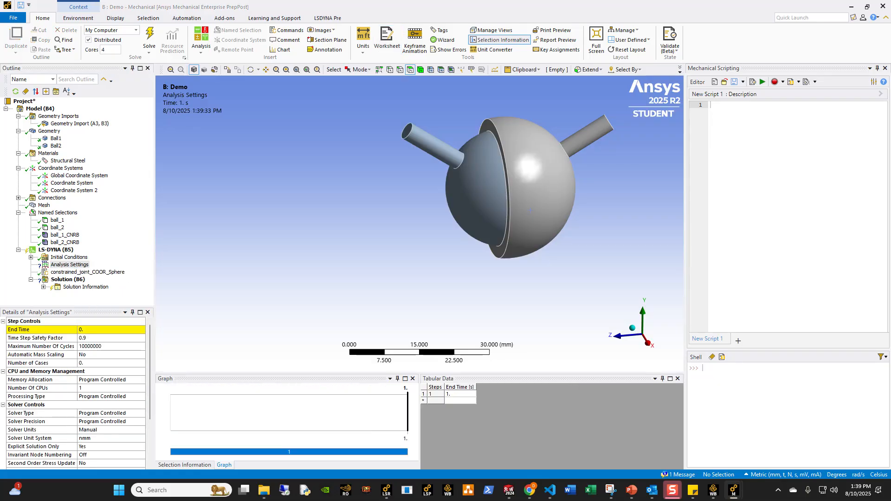
click(102, 330)
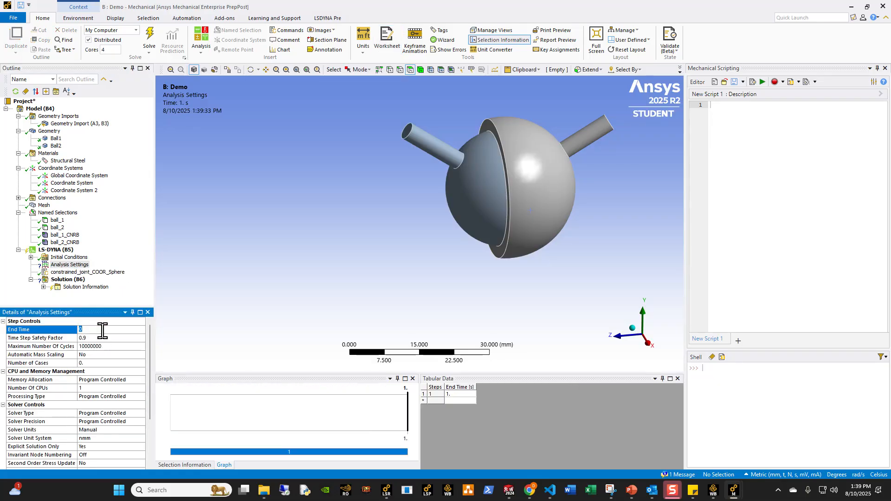
text(0.1)
key(Return)
click(93, 272)
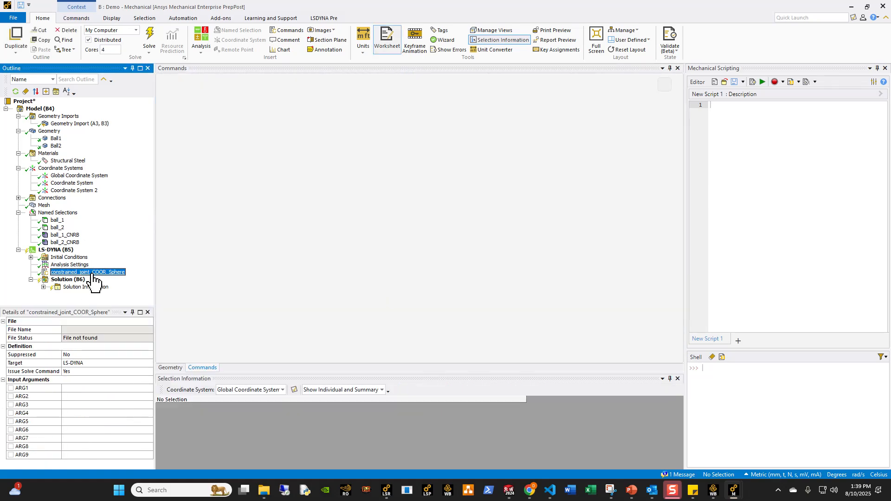
Add a fixed support to the end face of the rod on the outer ball socket.
click(58, 251)
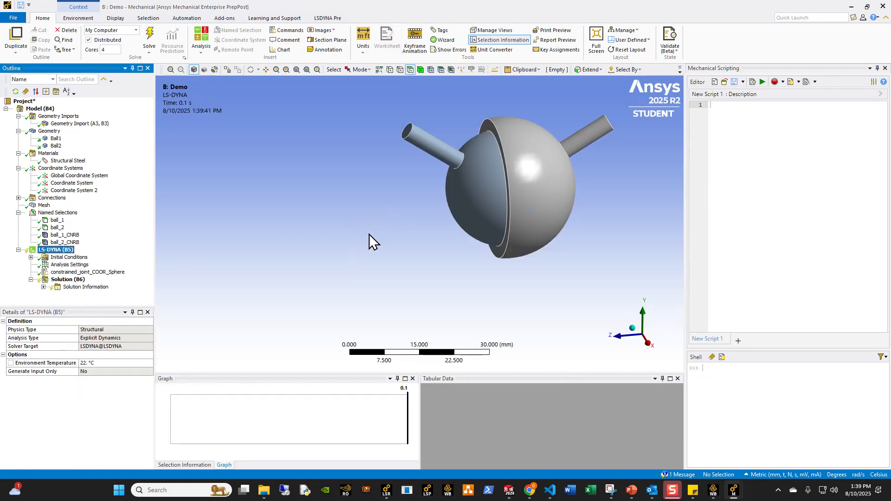
ctrl+middle_drag(369, 234, 235, 275)
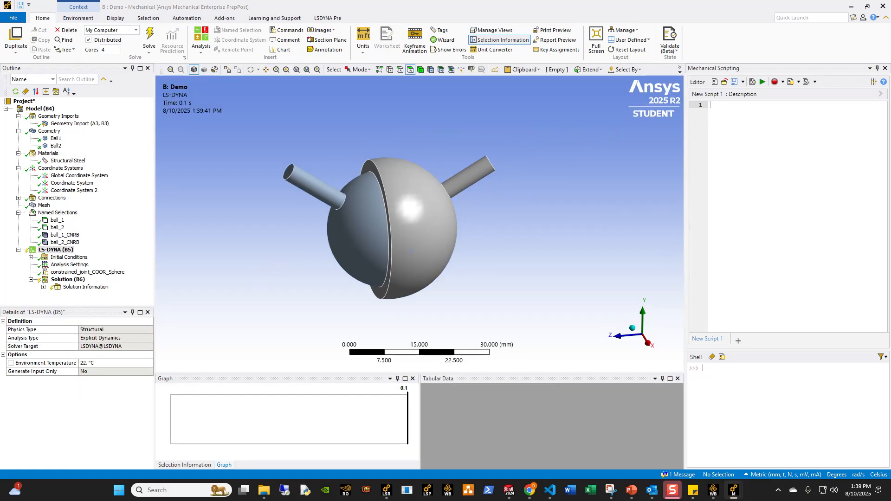
middle_drag(446, 130, 403, 132)
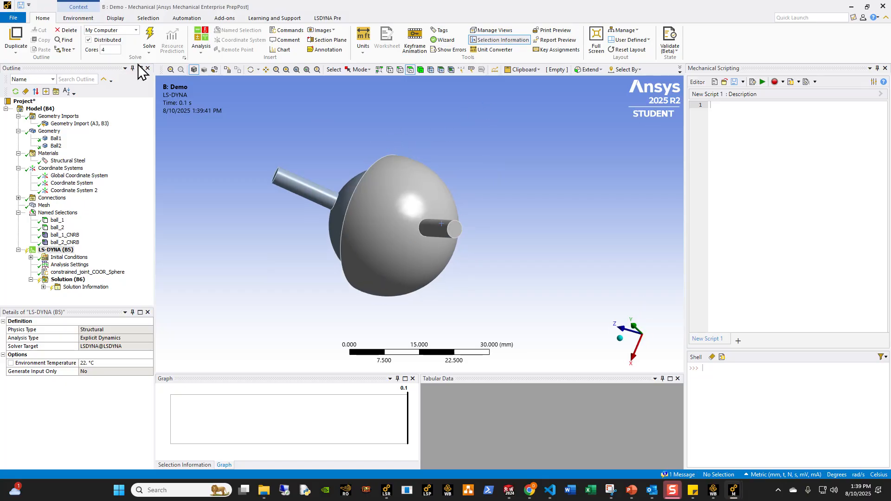
click(80, 18)
click(345, 30)
click(454, 231)
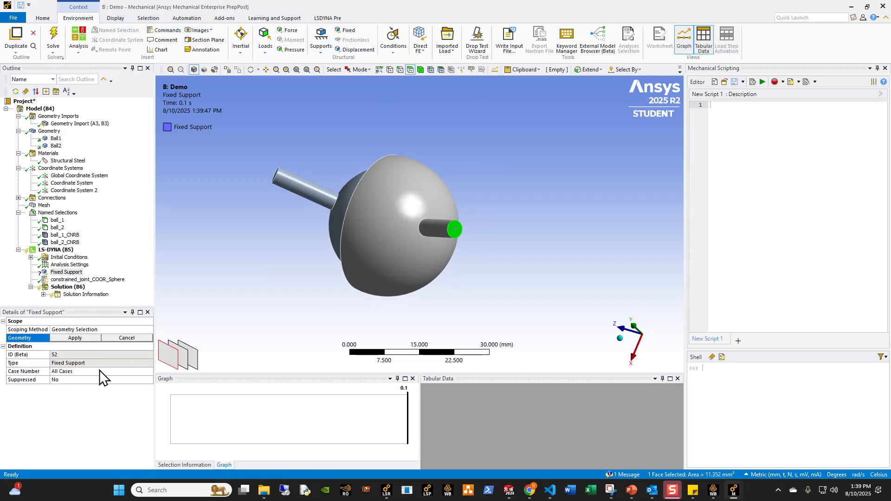
click(75, 337)
middle_drag(448, 279, 191, 305)
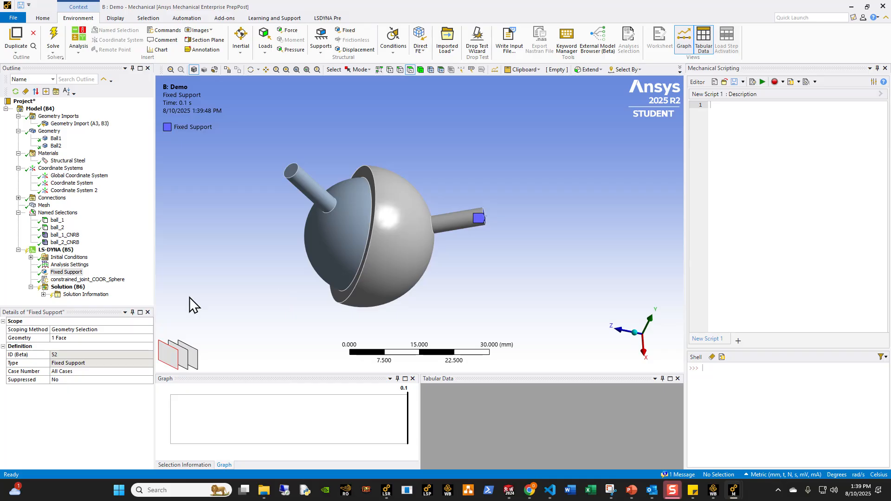
click(55, 251)
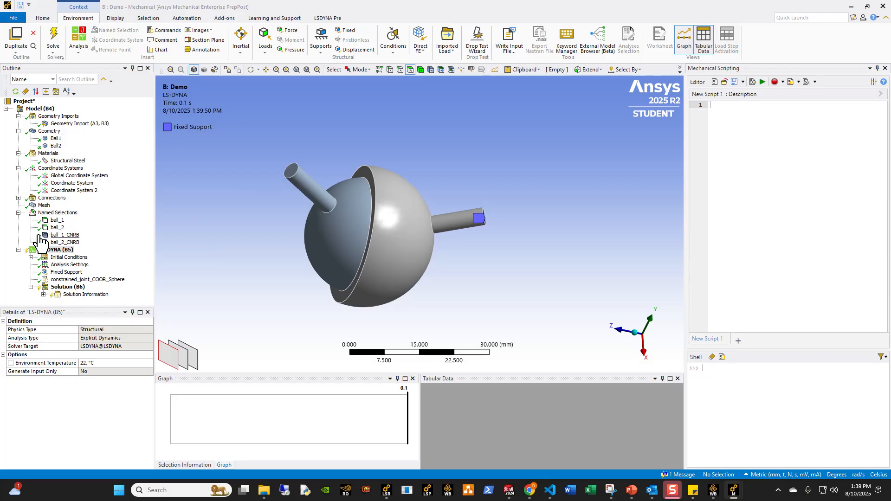
Add a remote displacement to the end face of the rod on the inner ball.
click(321, 46)
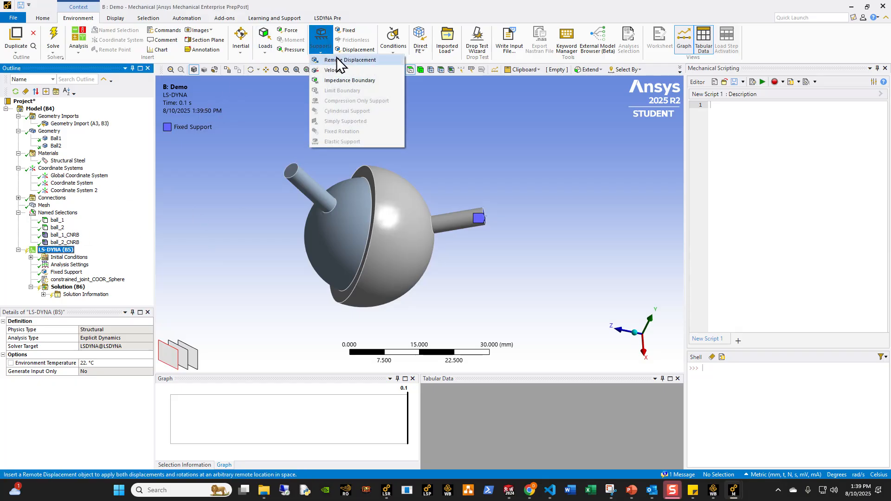
click(339, 60)
click(289, 169)
click(76, 338)
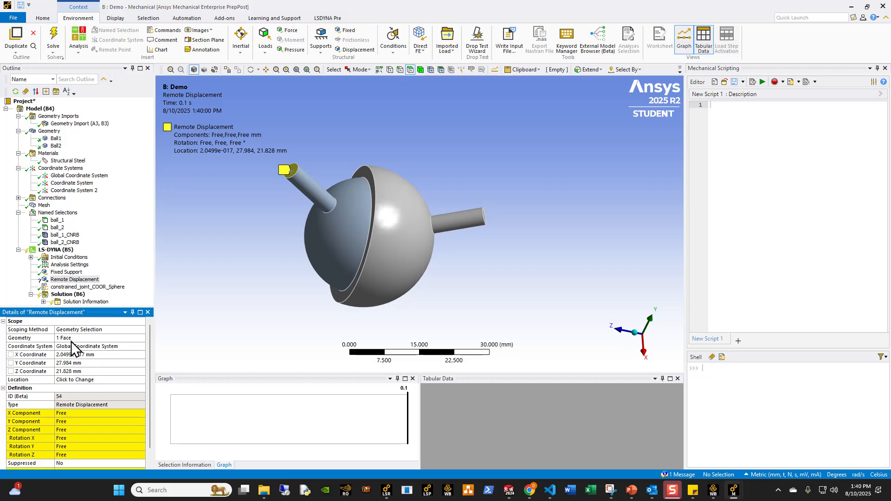
middle_drag(327, 252, 339, 278)
scroll(348, 283, down, 1)
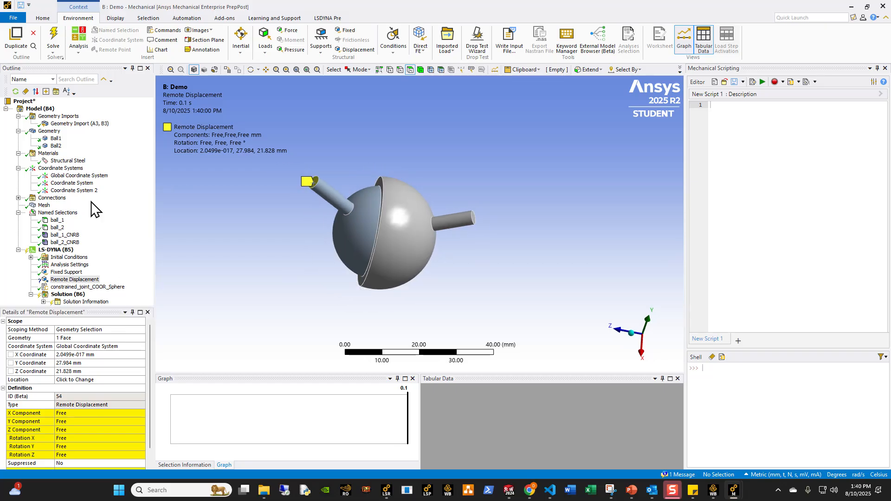
Rename the first user-defined coordinate system, listed directly below the global one, as joint_coordinatge.
click(93, 182)
text(joi)
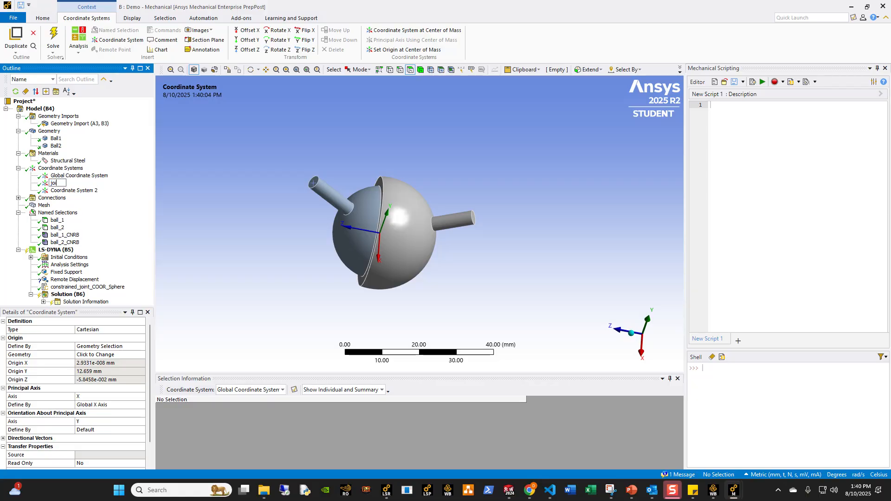
text(nt_coordinatge)
key(Return)
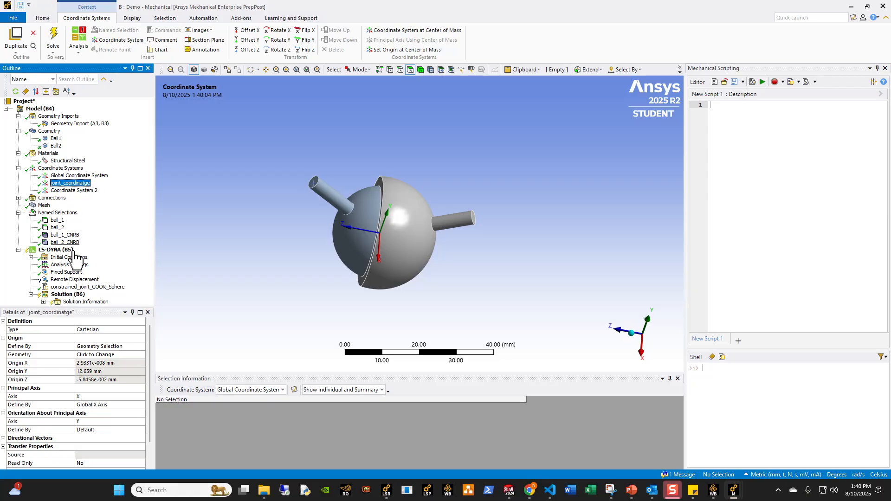
Set the remote displacement's coordinate system to joint_coordinatge.
click(75, 280)
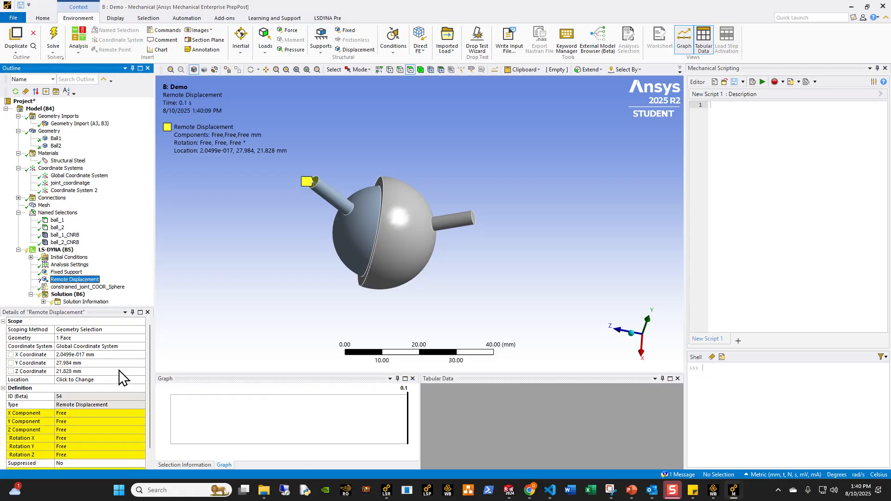
click(142, 349)
click(69, 365)
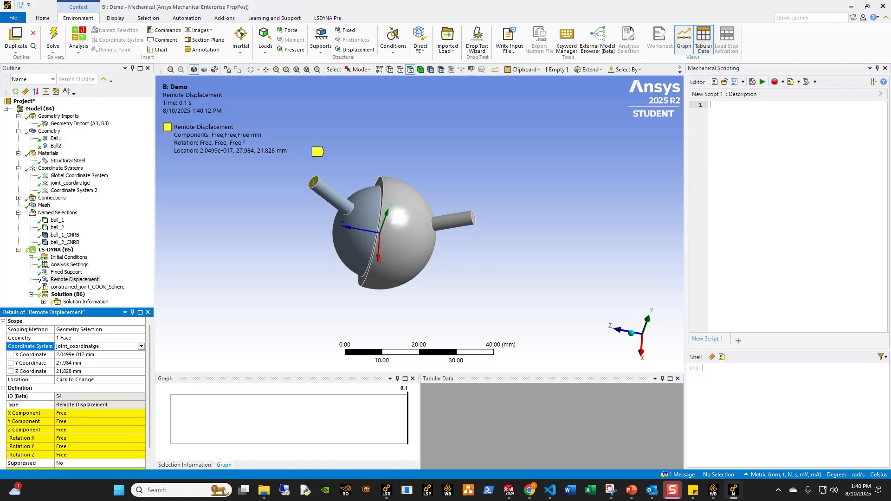
Set the remote displacement's X, Y and Z rotations to 45° each.
click(90, 438)
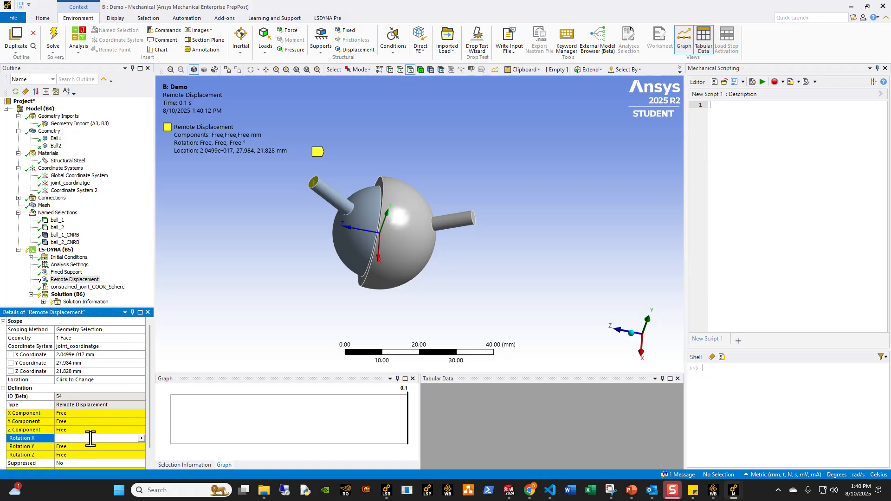
text(45)
key(Return)
click(94, 455)
text(4)
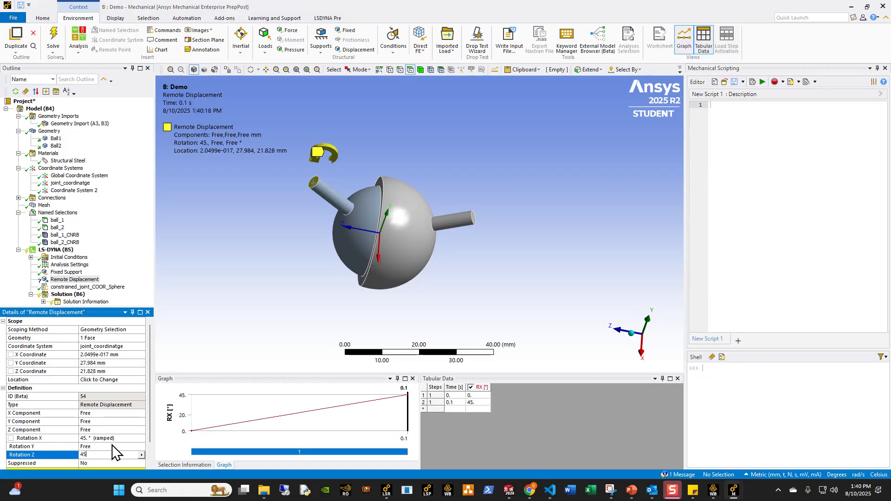
text(5)
click(109, 446)
key(Return)
Set the remote displacement's behavior to Rigid.
scroll(88, 433, down, 2)
click(134, 439)
click(143, 447)
click(142, 447)
click(87, 454)
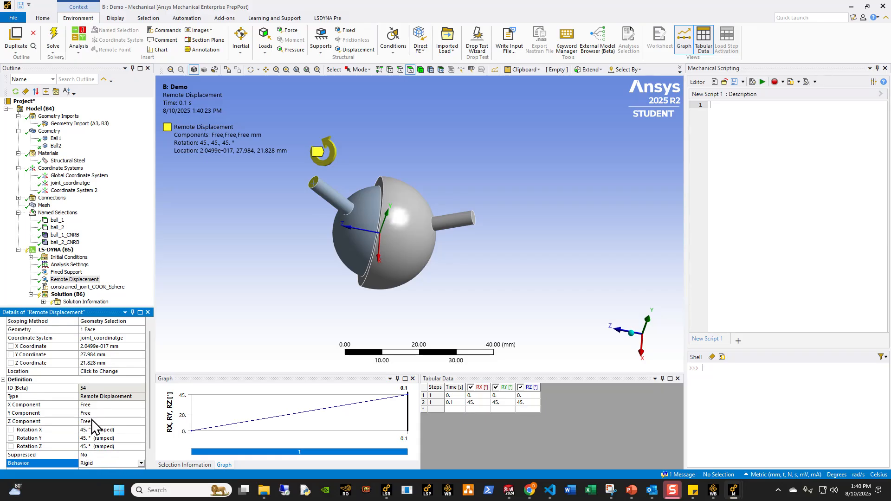
Set the remote displacement's Y component to 5 mm.
middle_drag(324, 279, 308, 224)
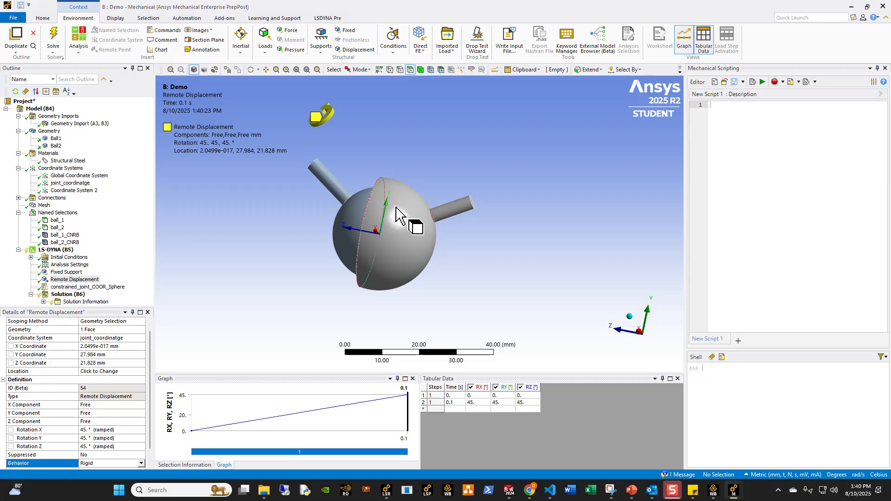
click(95, 413)
text(1)
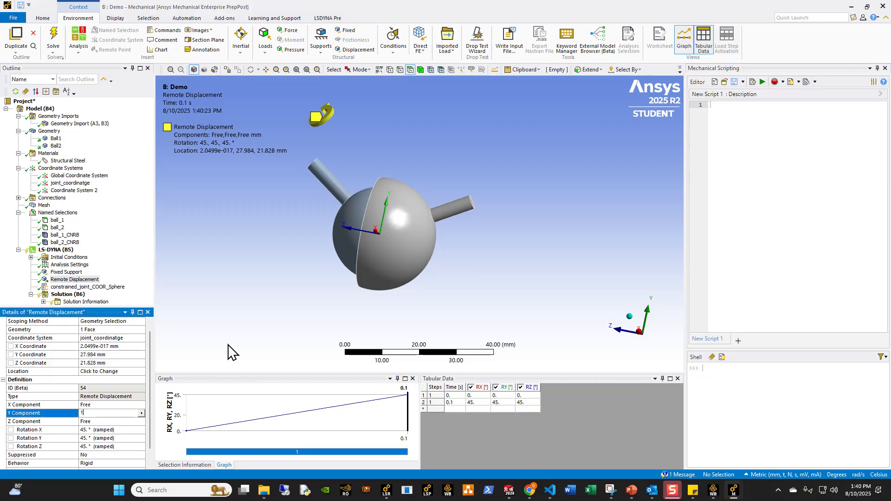
text(5)
key(Return)
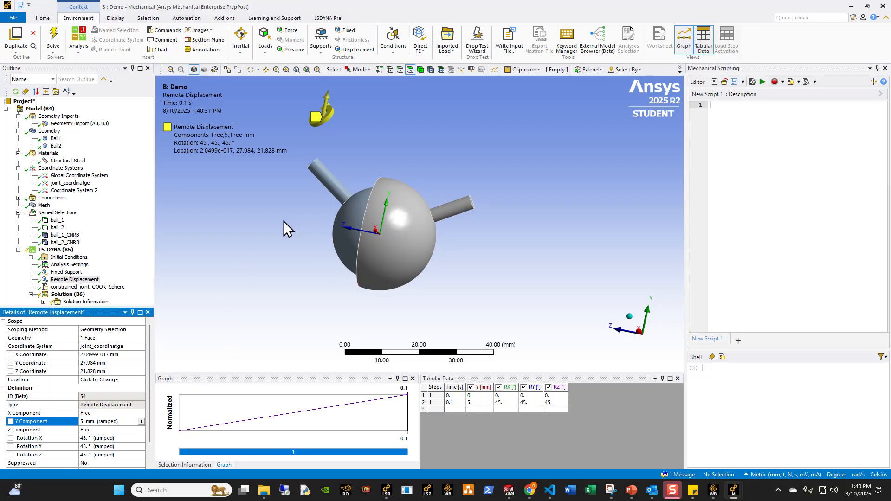
Relocate the remote displacement's application point to the end face of the inner ball's rod.
click(99, 380)
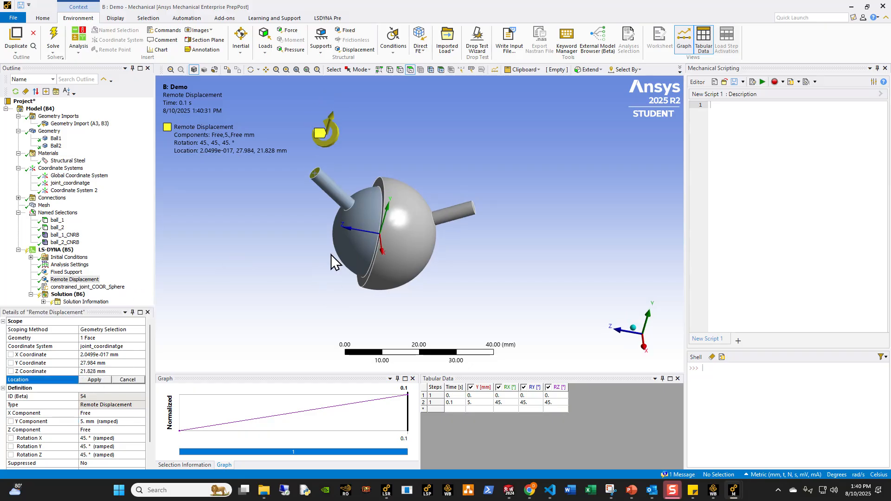
click(313, 171)
click(94, 380)
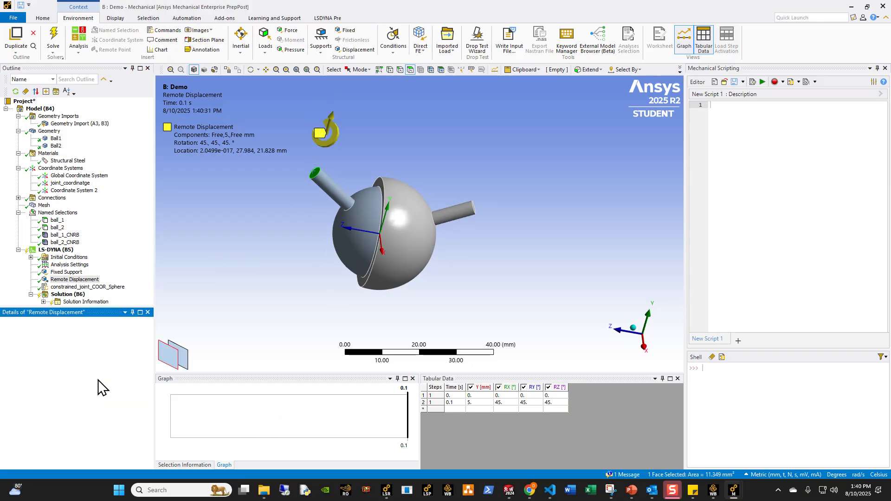
mouse_move(268, 301)
middle_down()
mouse_move(294, 242)
mouse_move(294, 271)
mouse_move(259, 292)
middle_up()
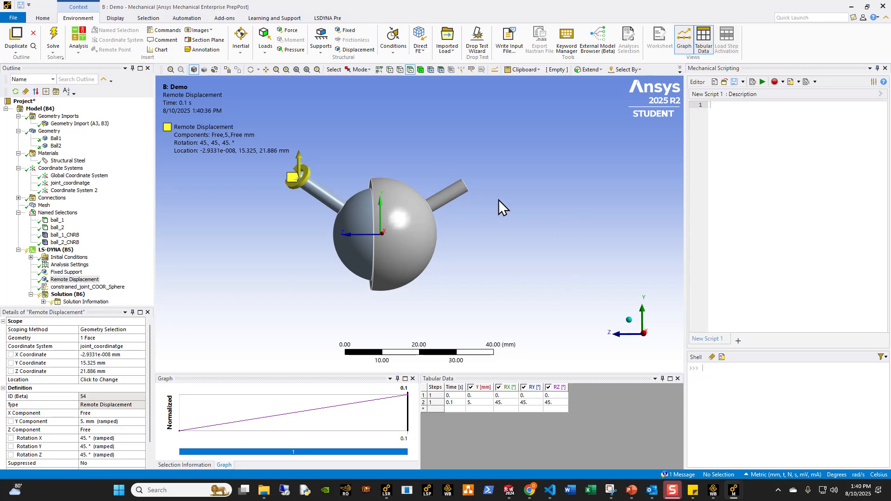
Switch to PowerPoint to view the spherical joint animation, then return to Ansys Mechanical.
click(638, 496)
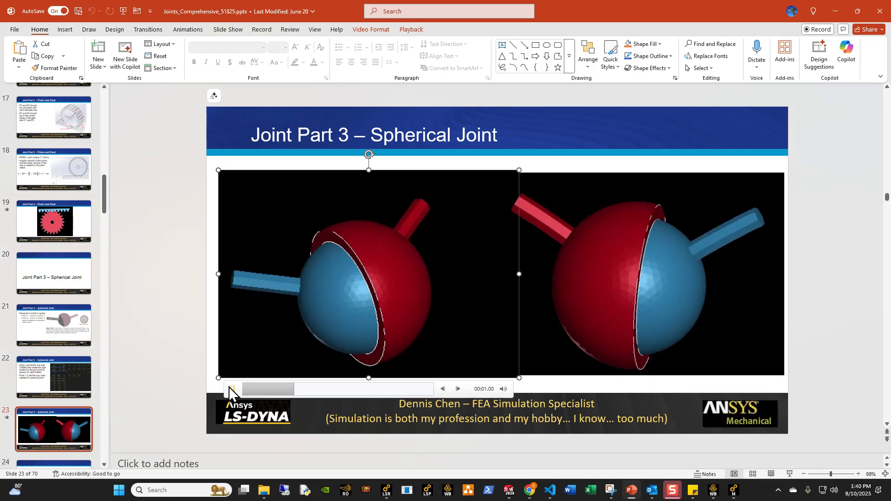
click(836, 11)
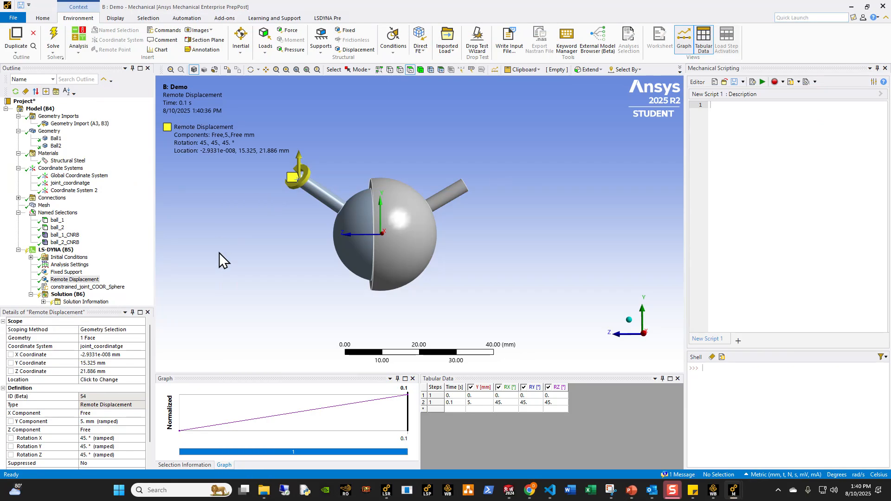
Set the default solver controls cards to Omit in the advanced analysis settings.
click(63, 250)
right_click(67, 252)
click(61, 265)
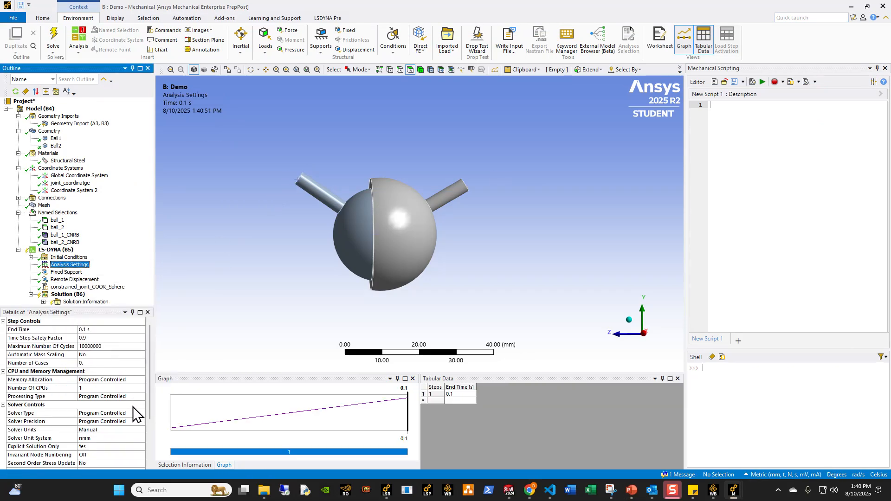
scroll(135, 411, down, 3)
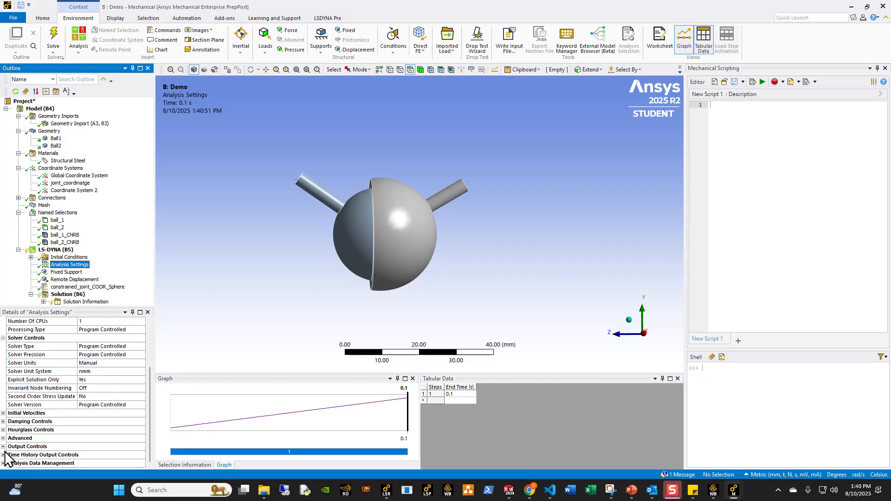
click(4, 438)
scroll(95, 457, down, 2)
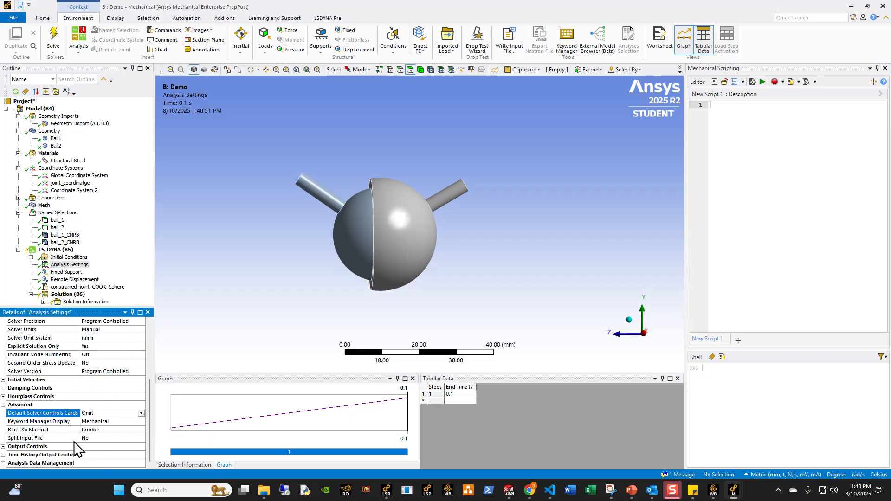
Set the time history output's Calculate Results At option to Never in the analysis settings.
click(3, 455)
scroll(78, 465, down, 1)
double_click(101, 456)
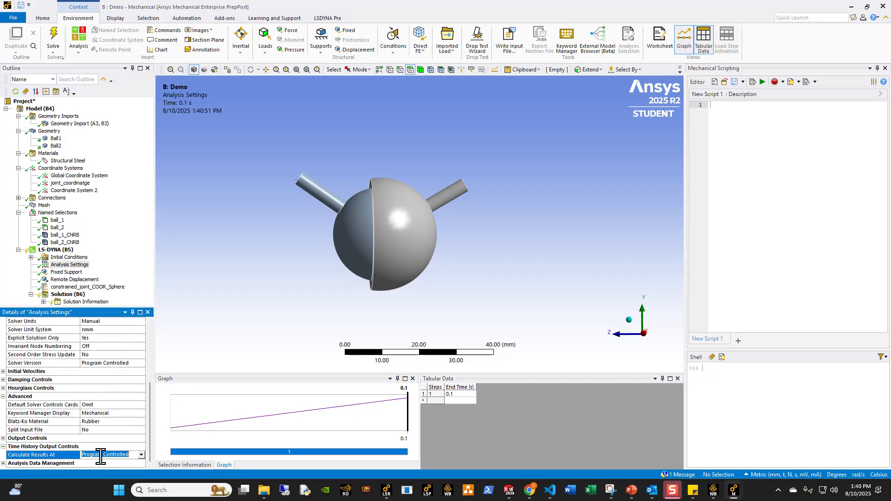
scroll(102, 457, down, 2)
double_click(110, 442)
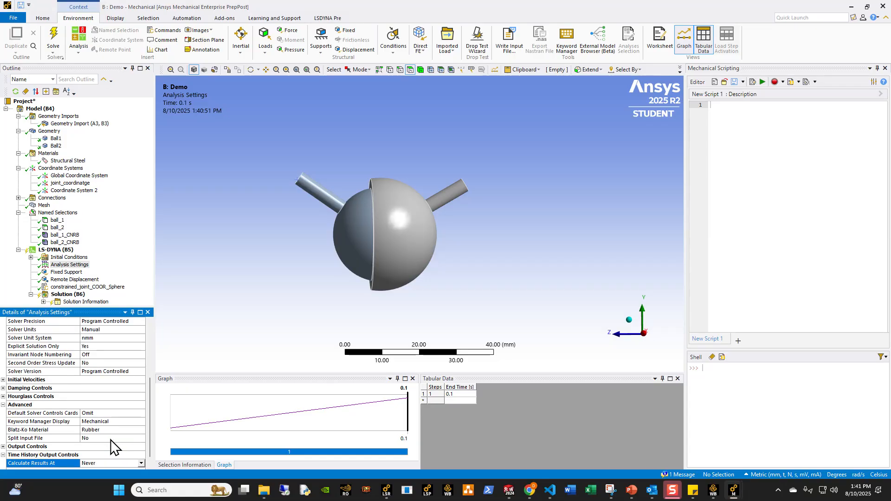
Insert an LS-DYNA keyword snippet with *DATABASE_JNTFORC (dt 1E-3, binary 3, lcur 0, ioopt 1) and *DATABASE_BINARY_D3PLOT (2E-3).
right_click(65, 247)
mouse_move(126, 252)
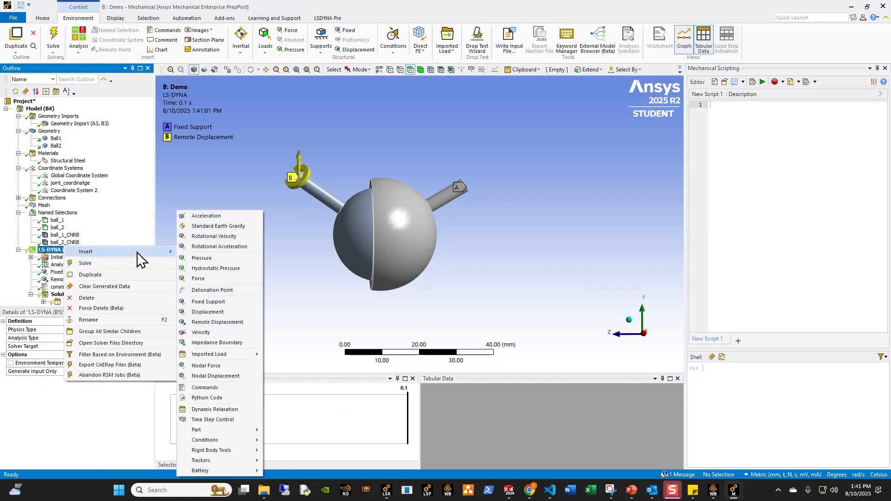
click(213, 388)
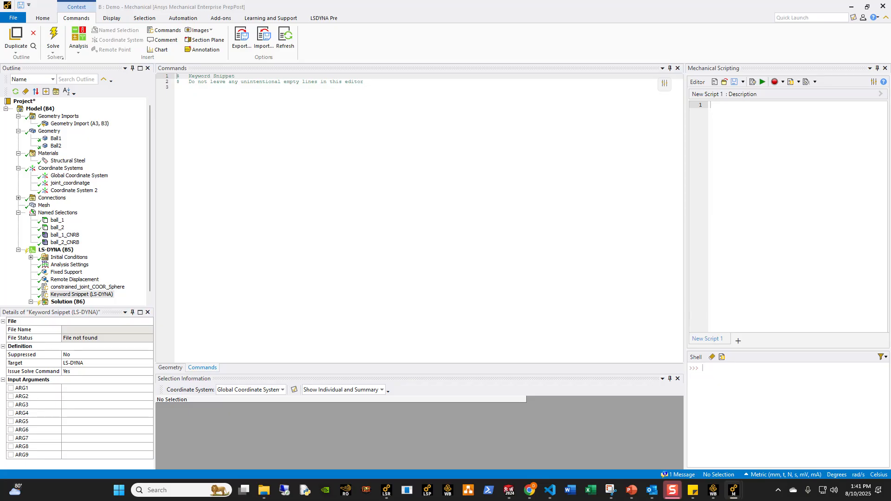
click(332, 199)
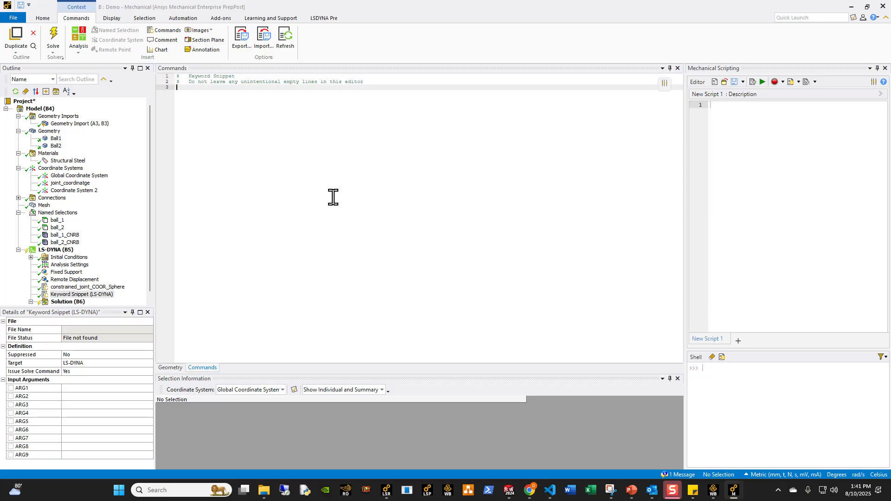
text(*DATABASE_JNTFORC $#      dt    binary      lcur     ioopt       1E-3         3         0         1 *DATABASE_BINARY_D3PLOT $$ DT/CYCL      LCDT      BEAM     NPLTC    PSETID       2E-3)
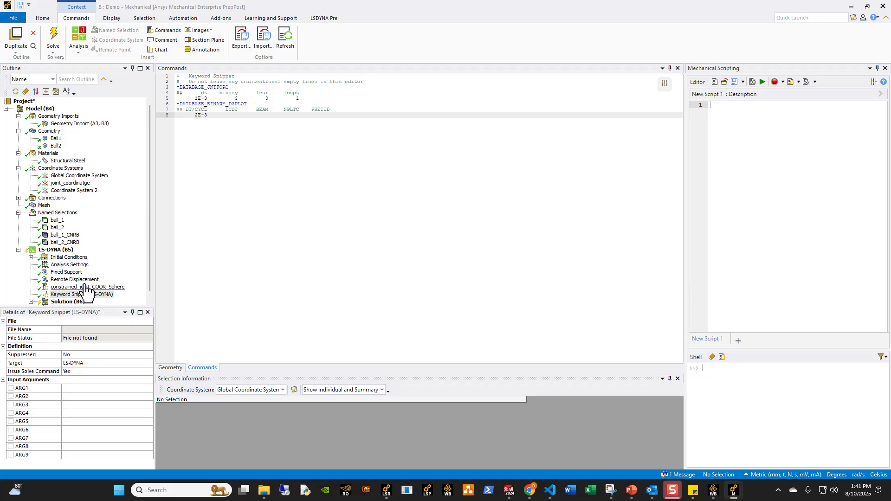
Review the two keyword snippets and the Solution object, then switch to PowerPoint to view the spherical joint animation.
click(70, 302)
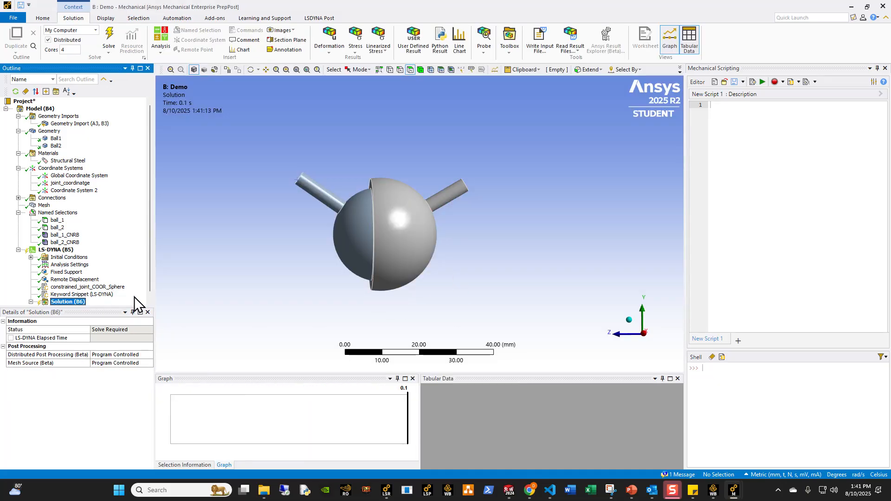
click(84, 288)
click(79, 295)
click(72, 302)
click(632, 490)
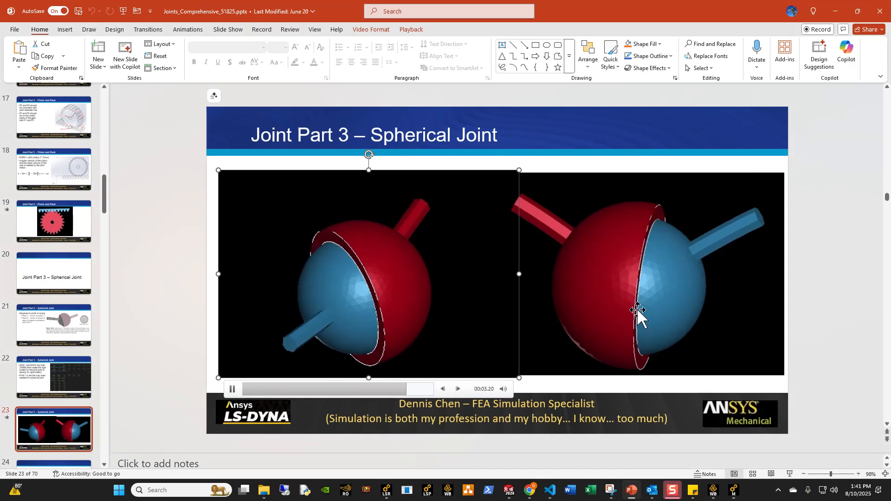